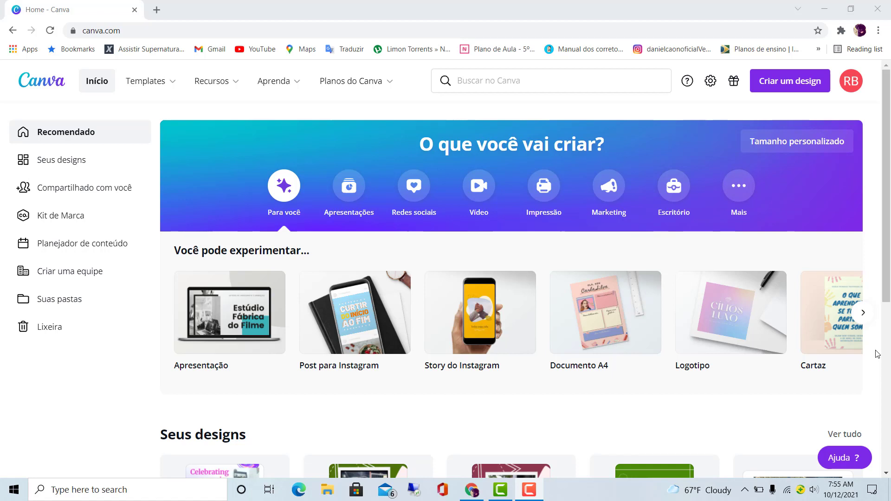
- Create a blank Instagram post design (Post para Instagram)
mouse_move(217, 288)
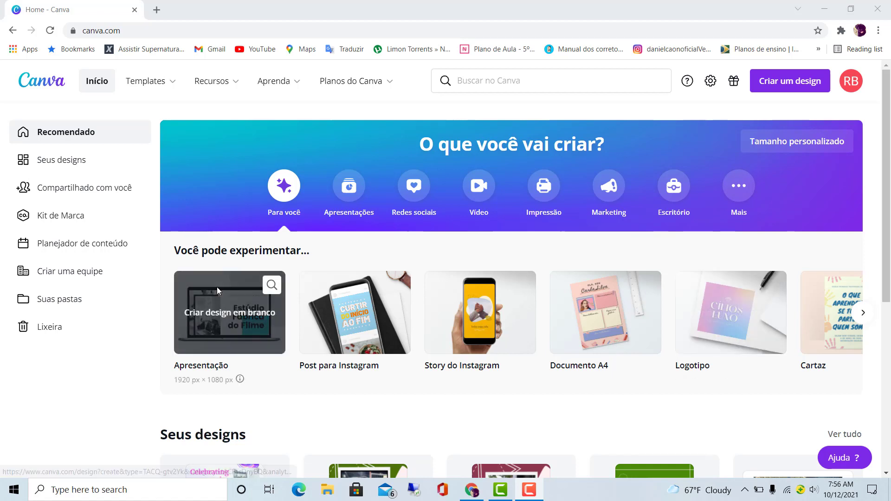
mouse_move(380, 295)
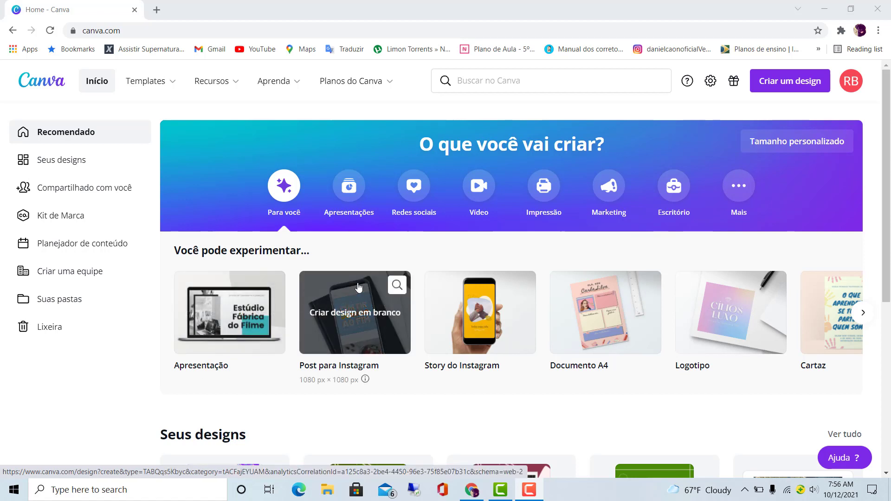
mouse_move(602, 302)
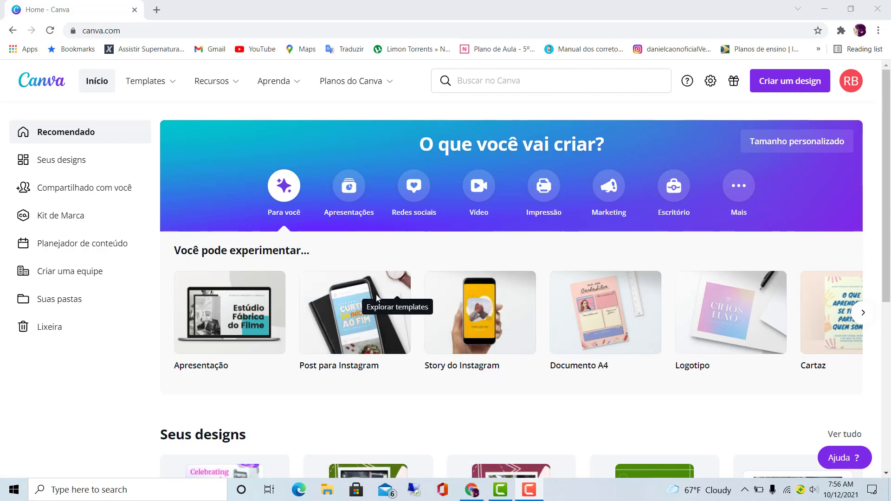
left_click(349, 290)
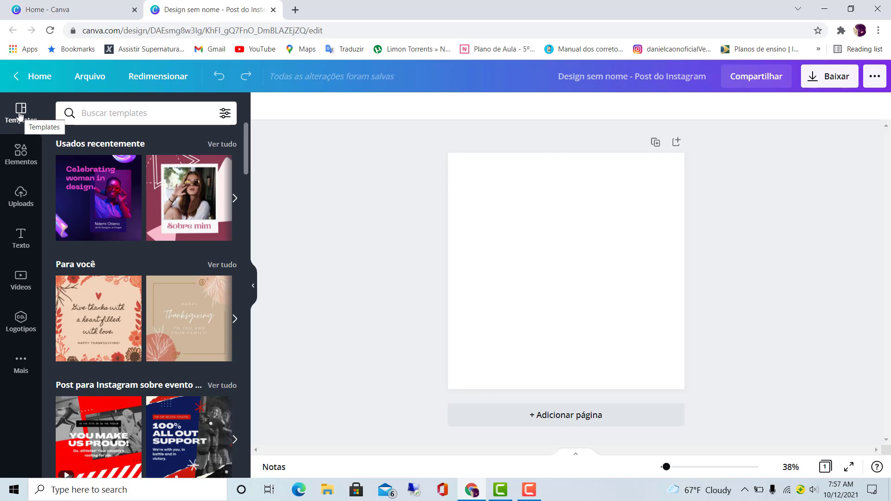
- Search the templates for "perfil" and apply the burgundy "Sobre mim" template with the Polaroid photo to the page
left_click(125, 115)
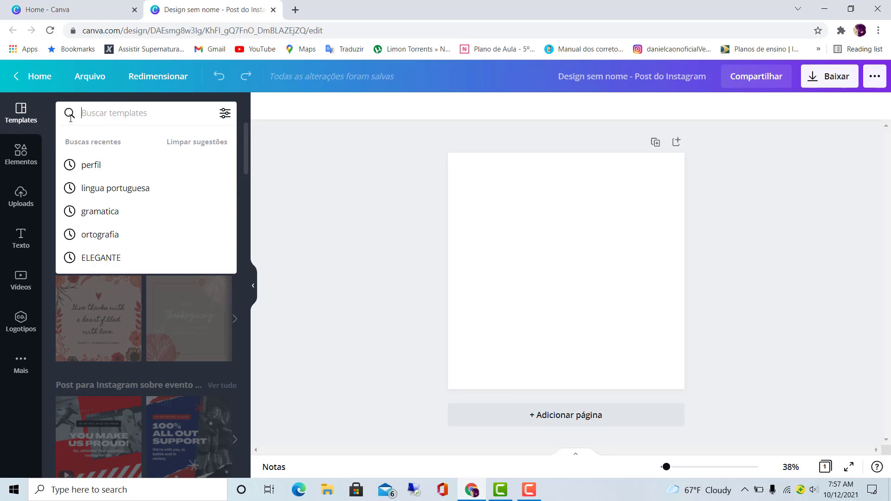
left_click(96, 166)
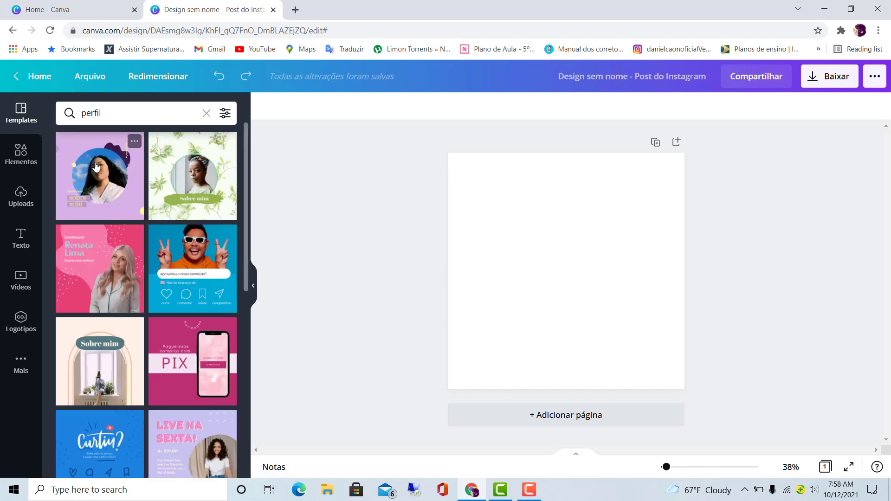
scroll(111, 200, "down", 4)
scroll(111, 199, "up", 1)
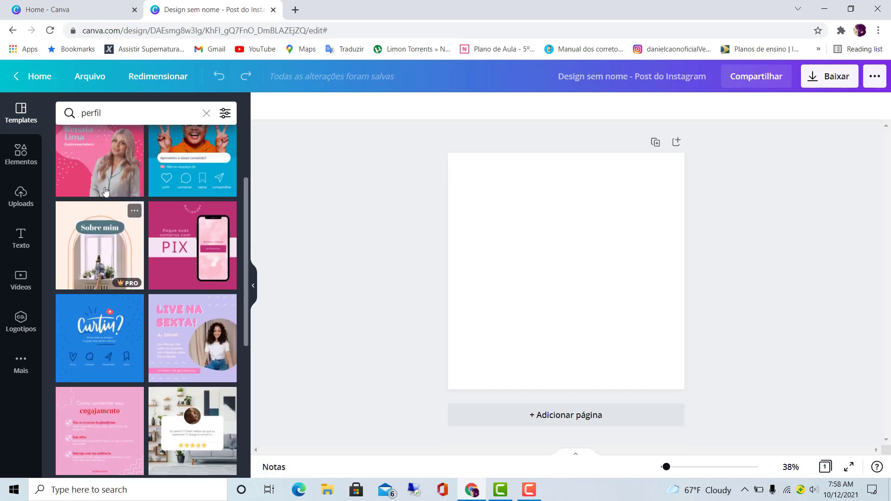
scroll(107, 193, "down", 5)
scroll(104, 191, "up", 3)
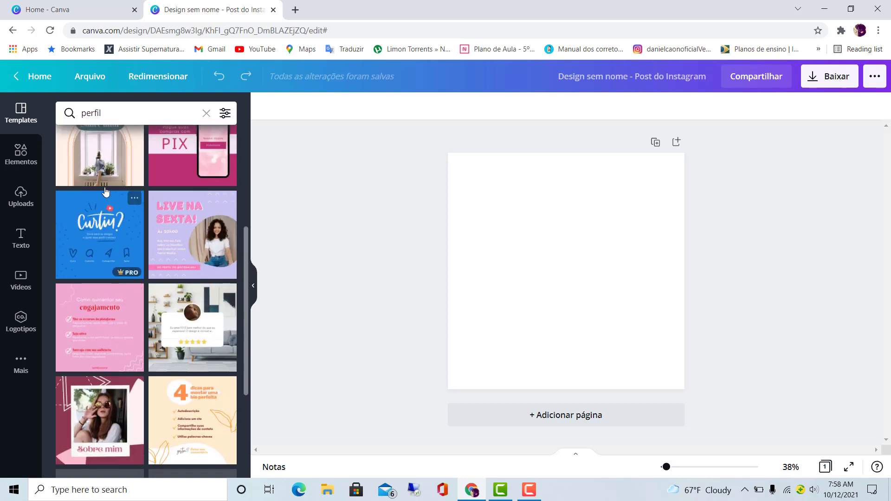
scroll(106, 212, "down", 3)
scroll(105, 212, "down", 3)
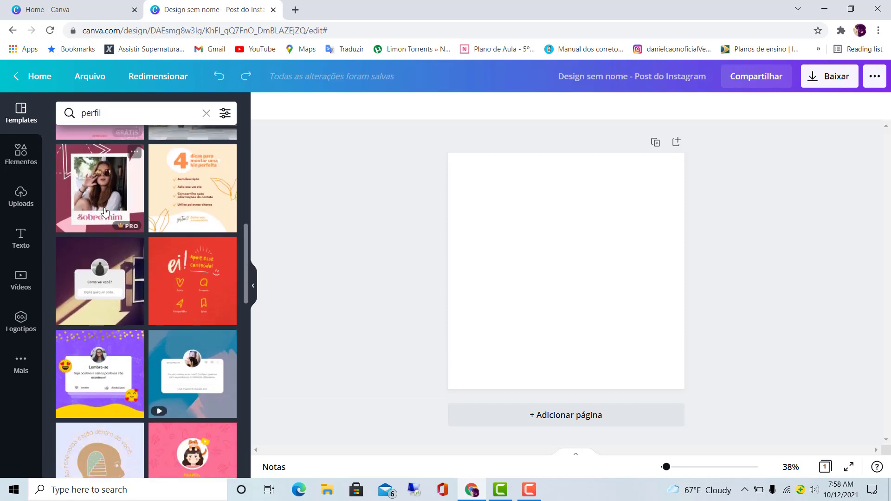
left_click(84, 174)
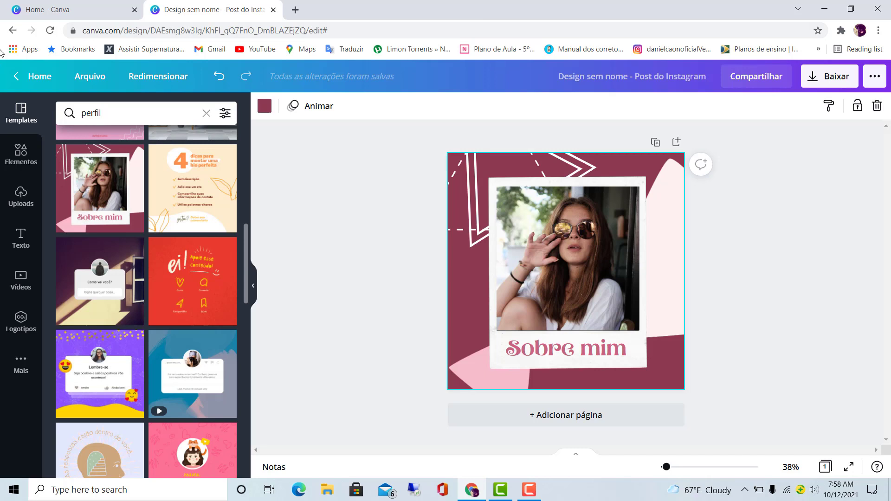
- Add the green "Texto fácil" logo image from the uploaded images to the page
left_click(22, 194)
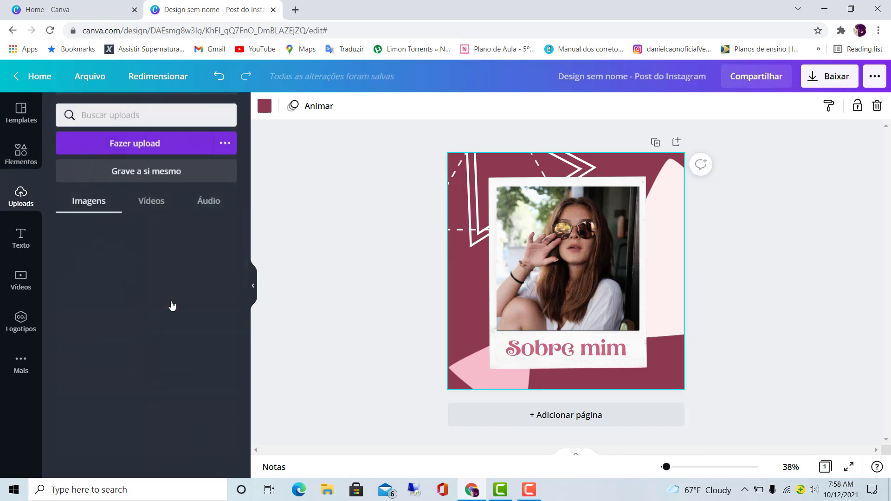
scroll(172, 304, "down", 3)
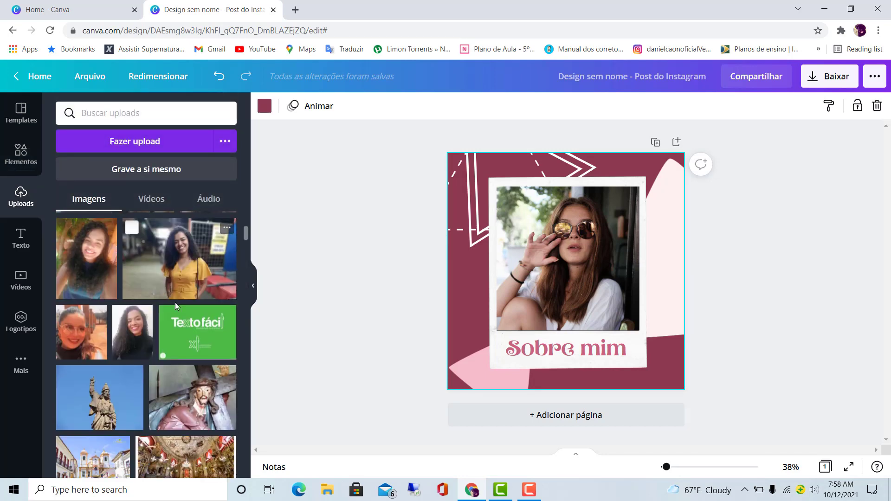
left_click(183, 314)
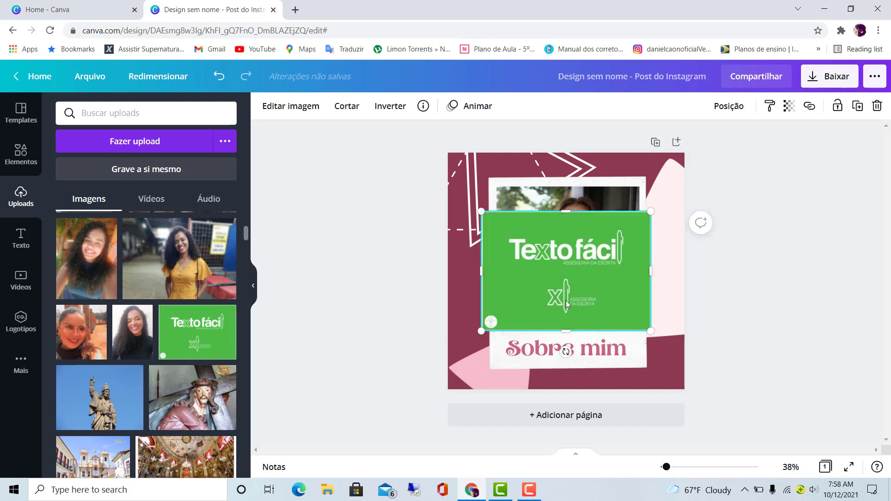
- Change the page background to the muted green taken from the logo's photo colours
left_click(642, 161)
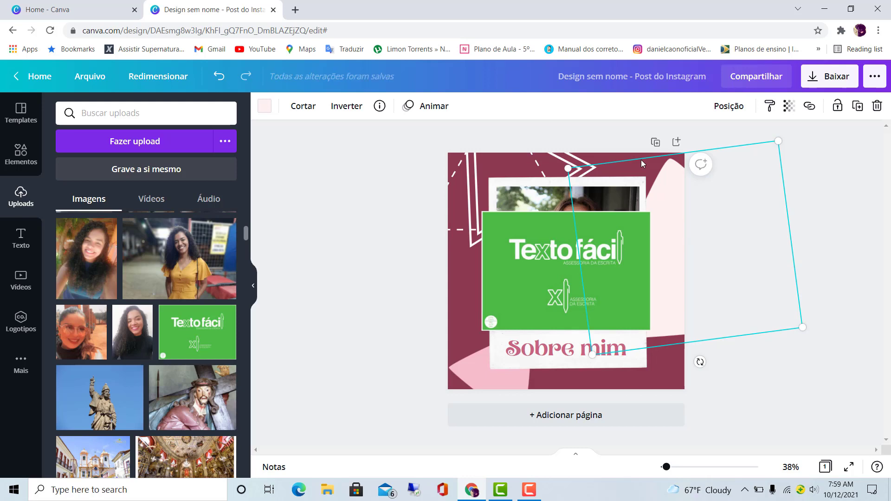
left_click(663, 372)
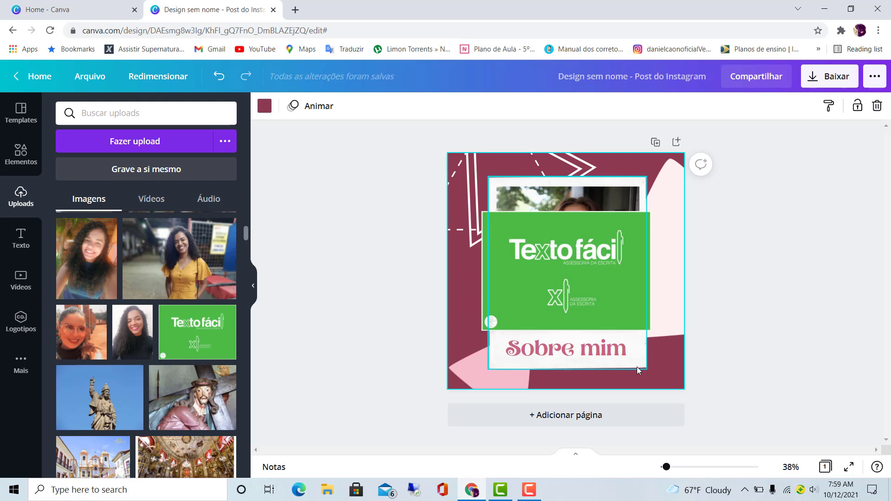
left_click(265, 107)
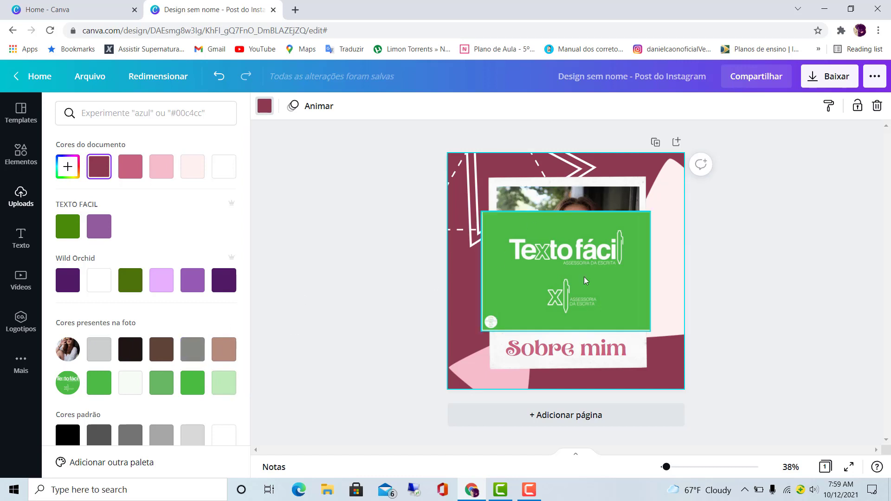
left_click(188, 388)
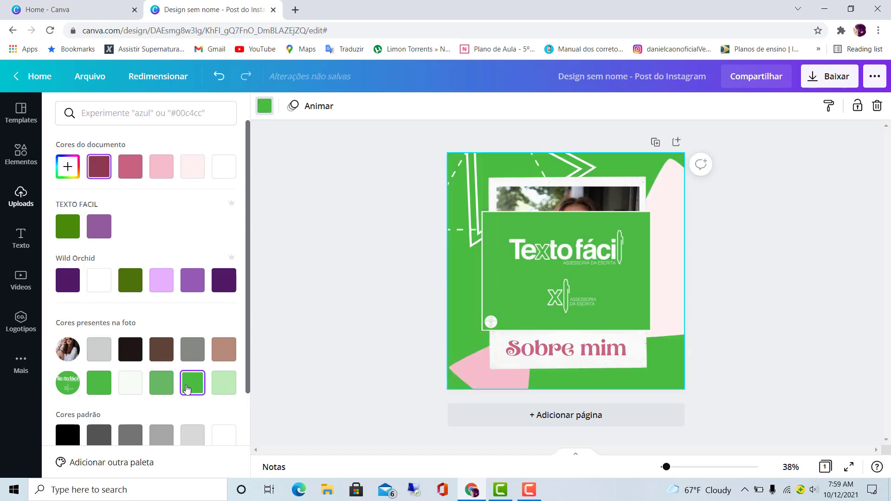
left_click(99, 384)
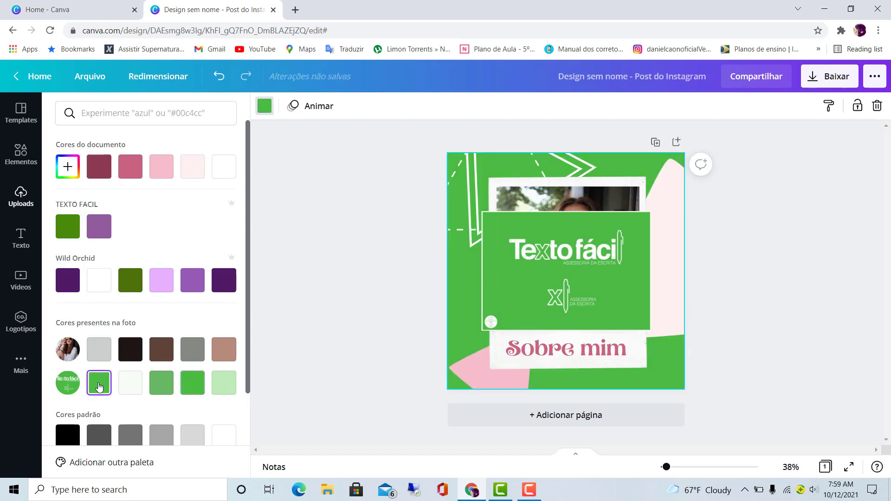
left_click(171, 384)
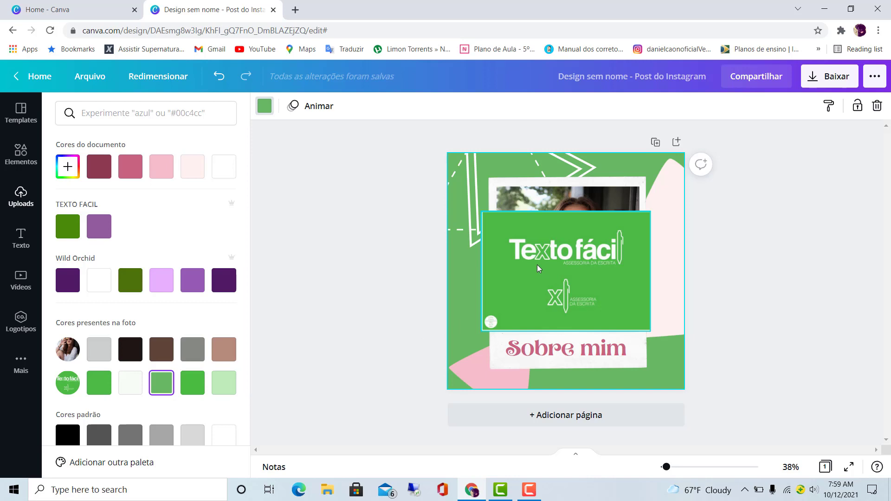
- Shrink the "Texto fácil" logo and place it in the page's lower-right corner
left_click_drag(536, 268, 561, 296)
left_click_drag(516, 271, 627, 354)
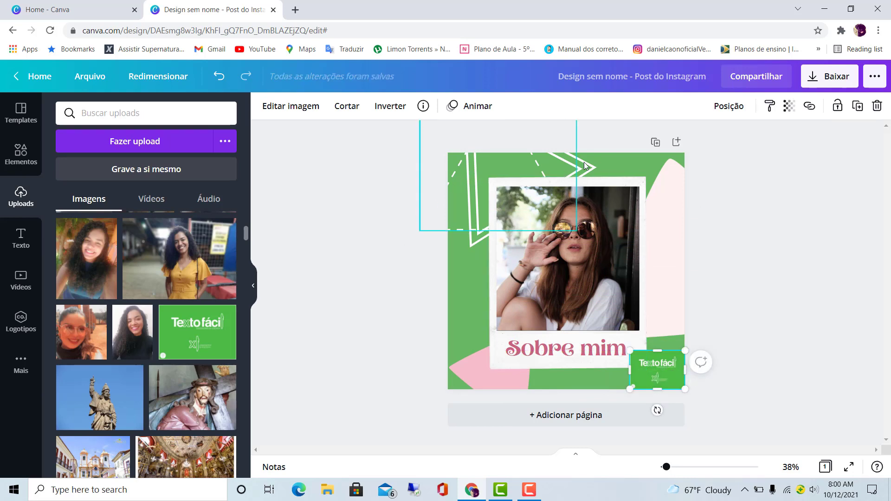
left_click(625, 159)
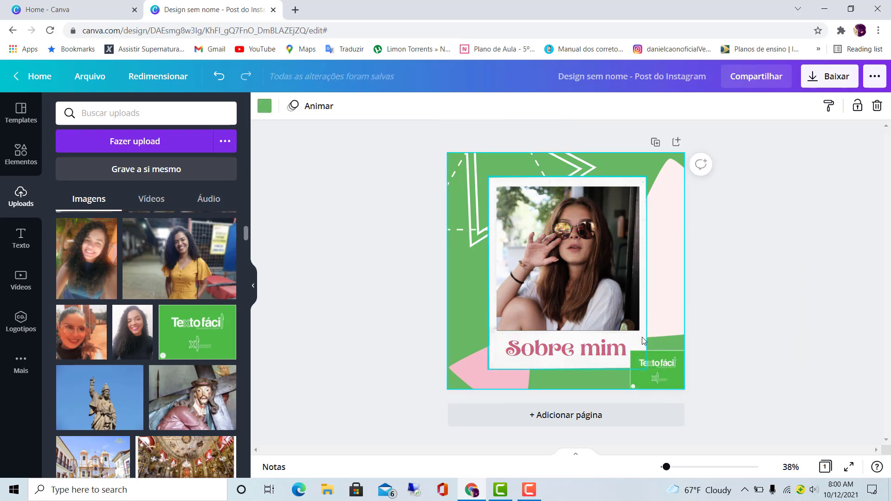
left_click_drag(643, 337, 596, 256)
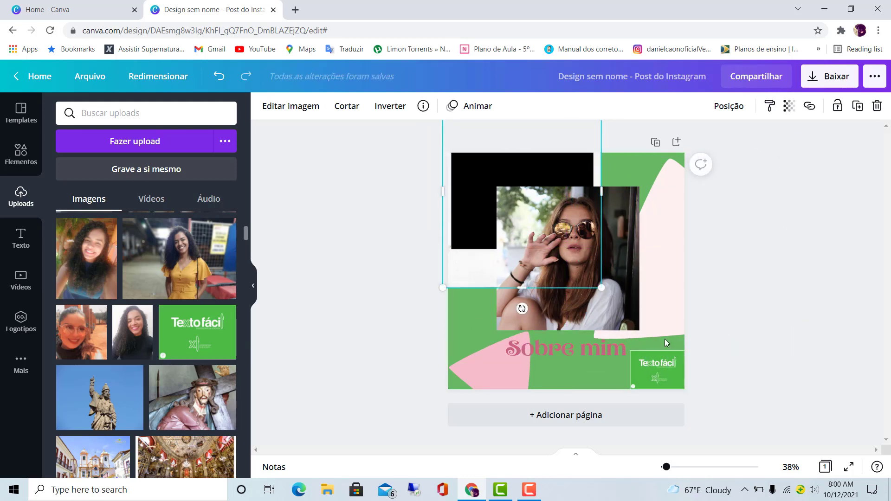
left_click_drag(570, 191, 622, 246)
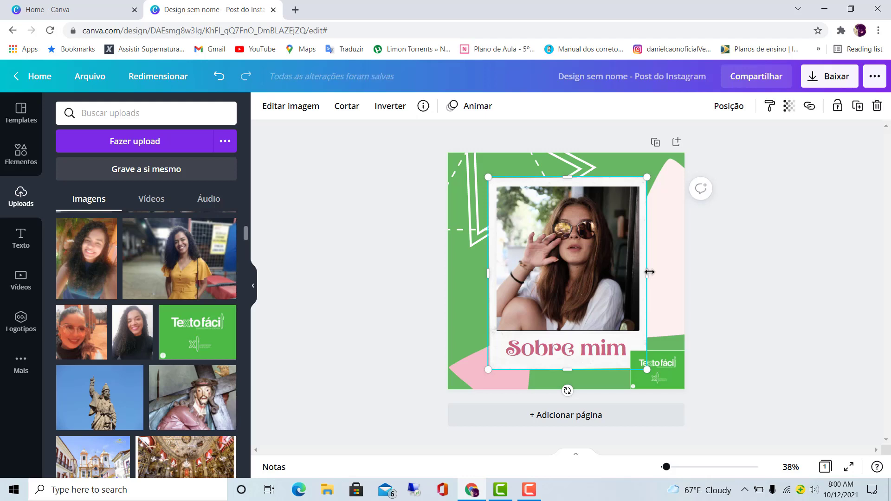
- Remove the green background of the "Texto fácil" logo with the background remover (Removedor de Fundo) and apply the result
left_click(677, 374)
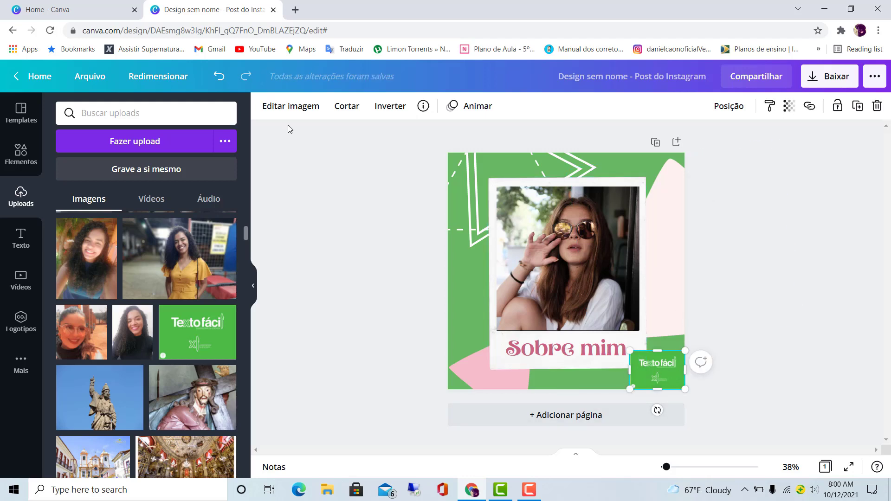
left_click(285, 108)
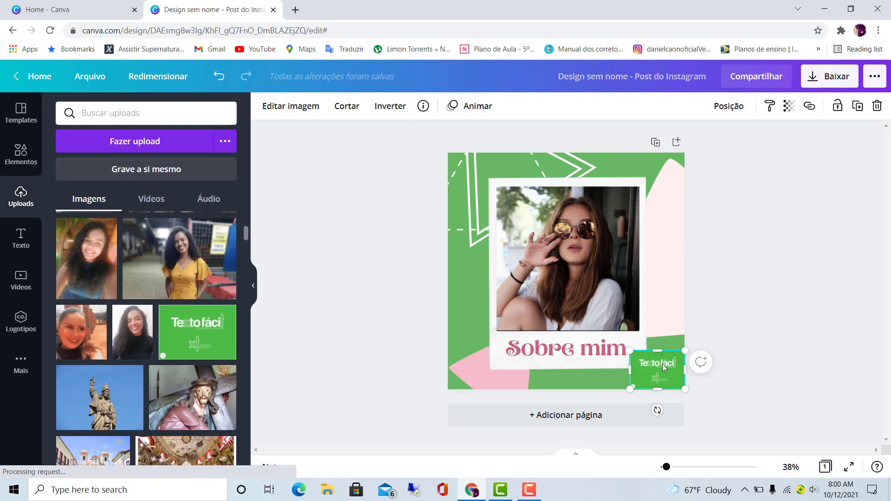
left_click(292, 109)
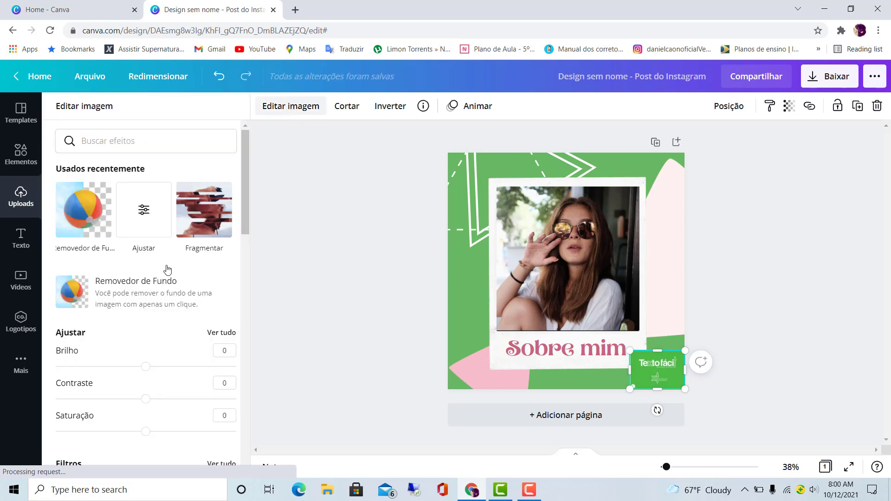
left_click(130, 289)
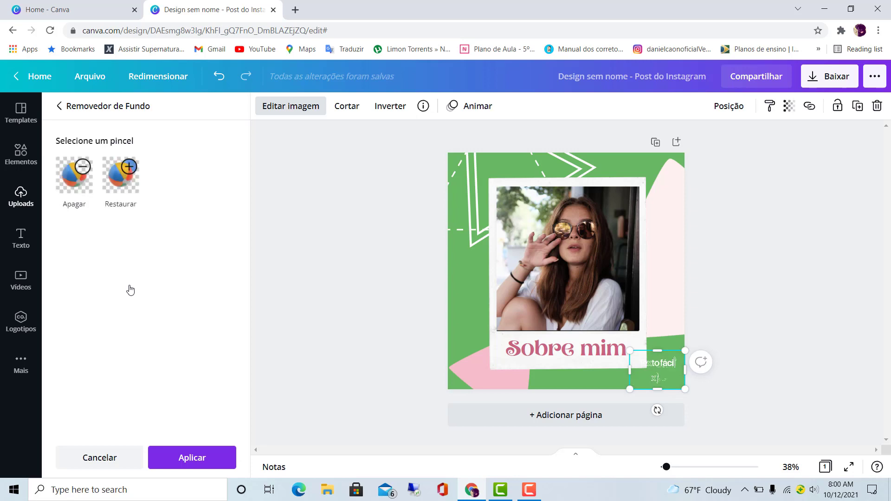
left_click(171, 462)
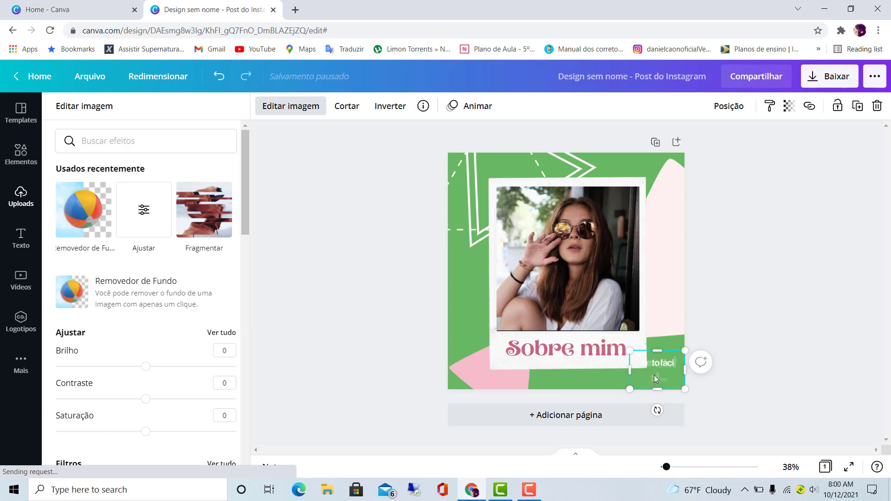
- Enlarge the transparent logo over the photo and move it to the page's lower-right corner
left_click_drag(653, 374, 586, 293)
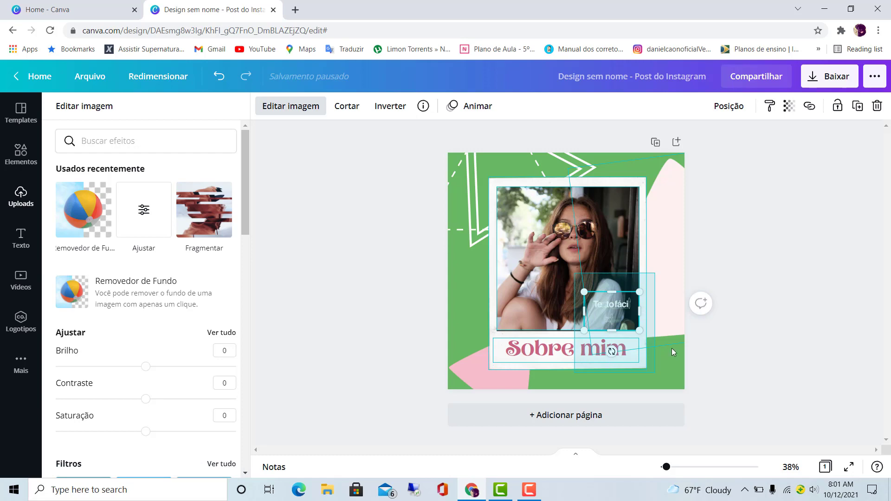
left_click(766, 349)
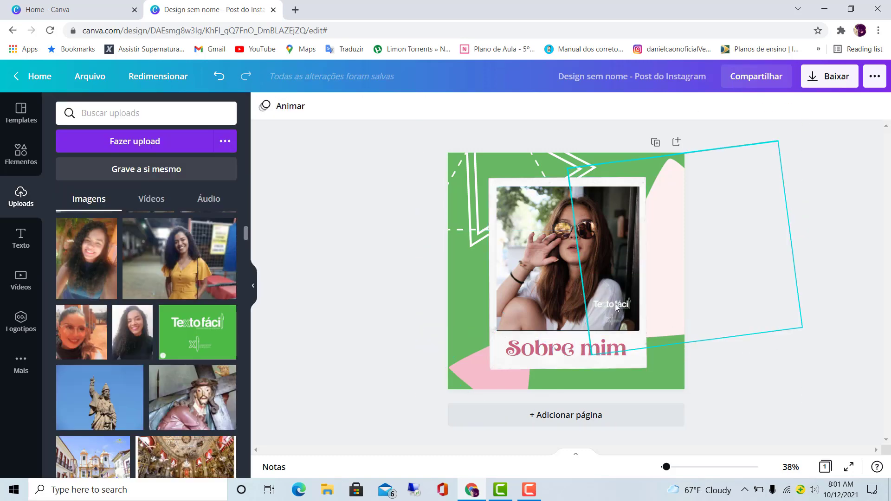
left_click(604, 312)
left_click_drag(584, 292, 520, 239)
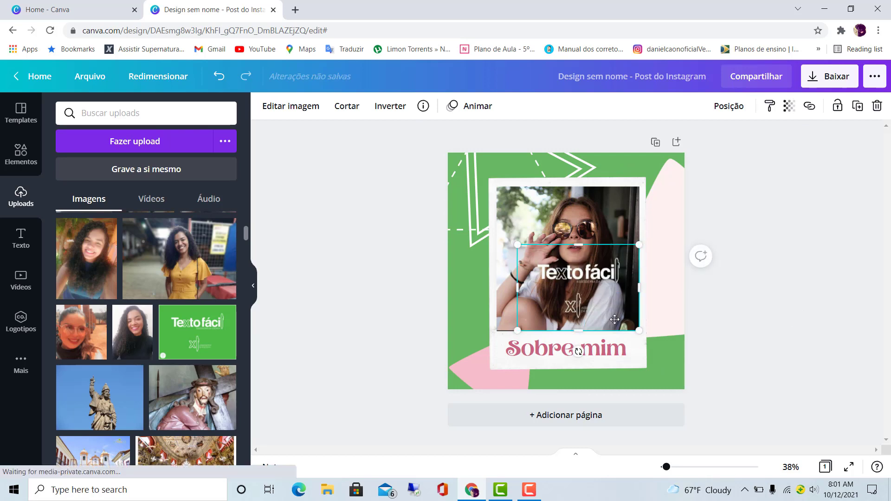
left_click_drag(596, 297, 666, 390)
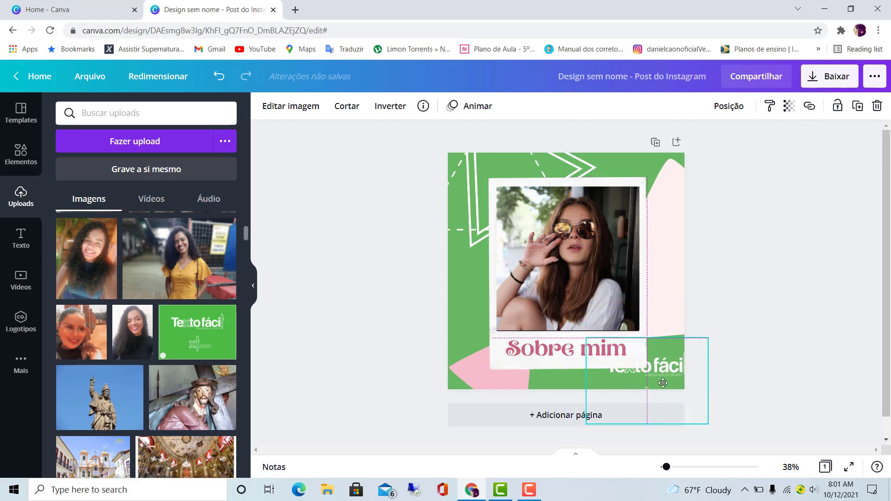
- Move the Polaroid frame and its photo up and to the left to free space for the logo
left_click_drag(641, 184, 614, 140)
left_click(632, 273)
left_click_drag(631, 275, 599, 241)
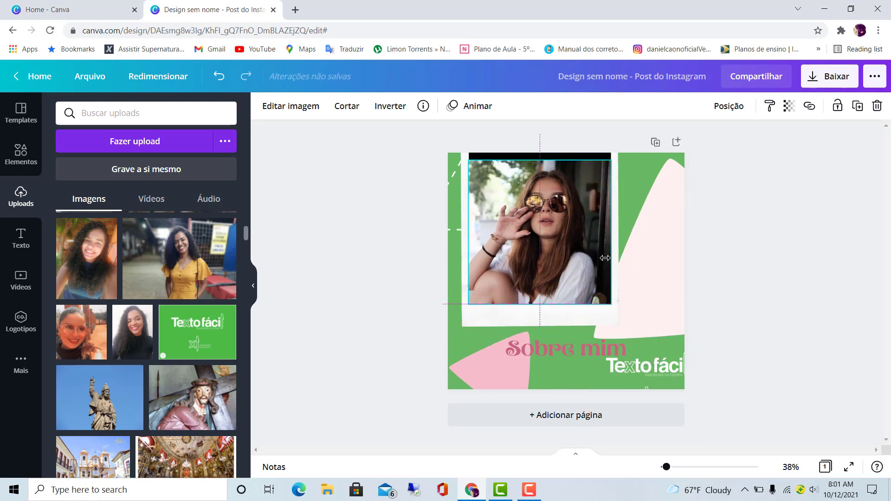
- Reduce the logo's size and position it on the green area in the page's lower-right corner
left_click_drag(650, 380, 630, 359)
left_click_drag(564, 321, 657, 347)
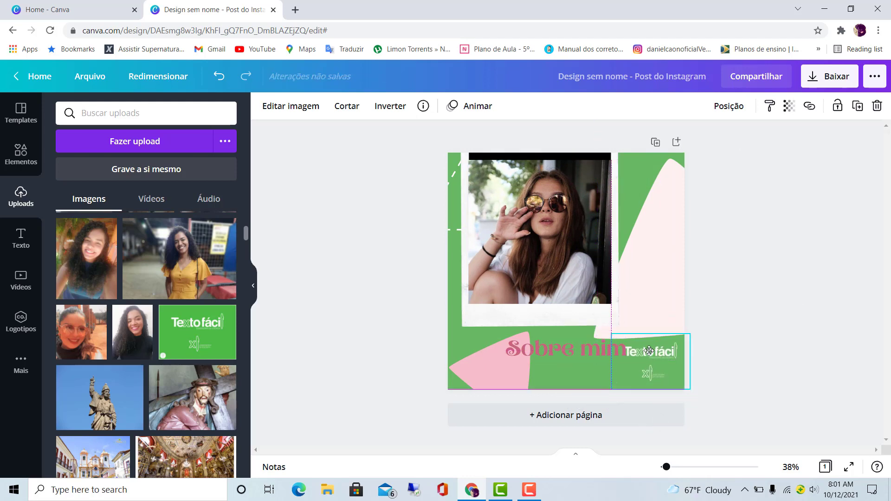
left_click(587, 380)
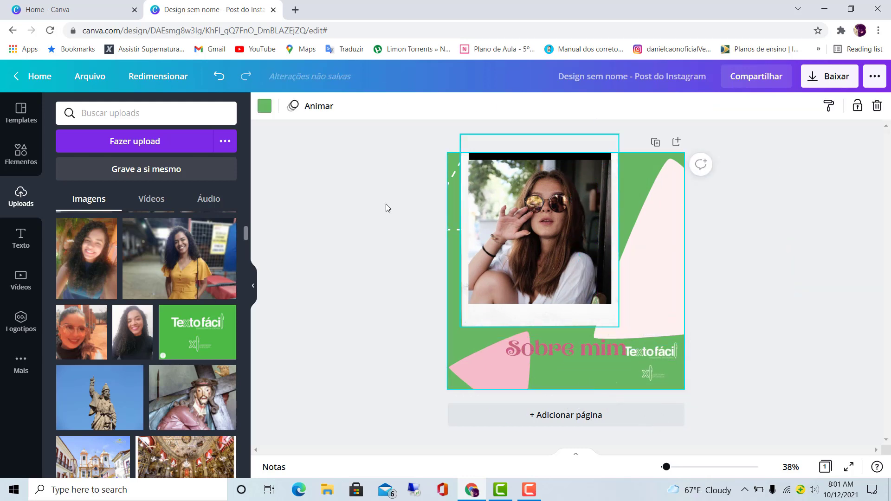
- Set the page's background colour to the dark brown taken from the photo's colours
left_click(265, 106)
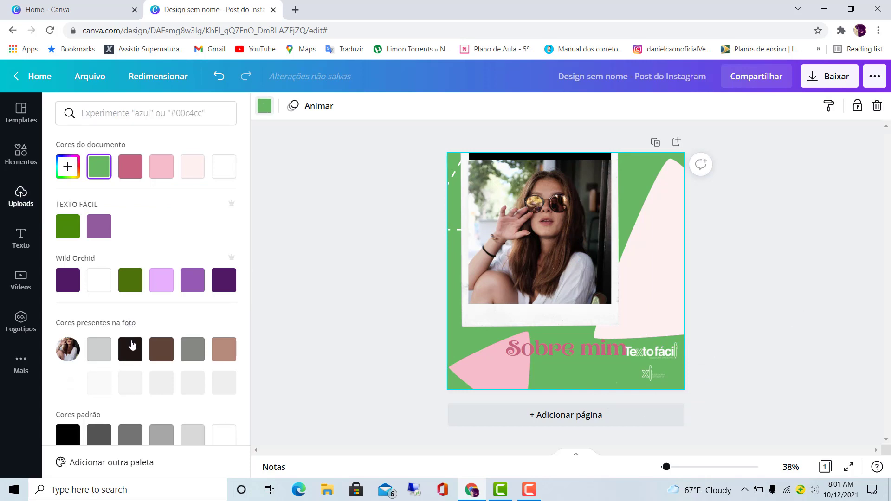
left_click(130, 349)
left_click(161, 349)
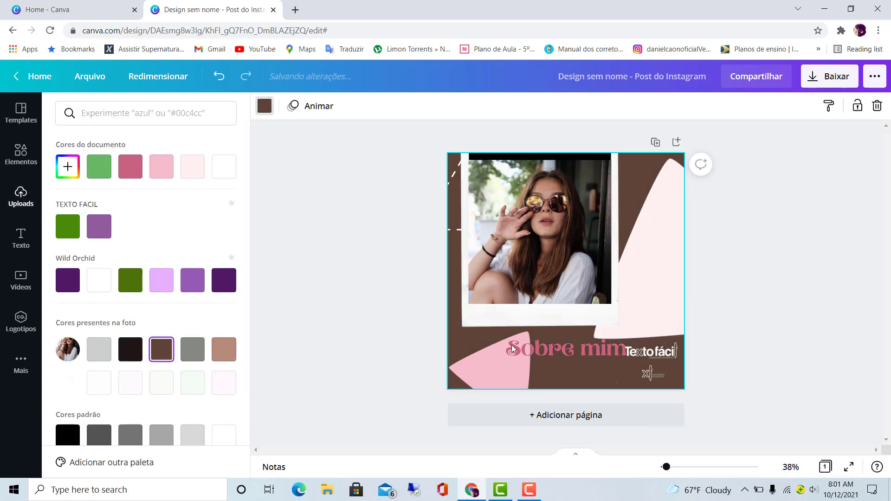
- Move the "Sobre mim" title slightly to the left, away from the logo
left_click_drag(573, 344, 561, 342)
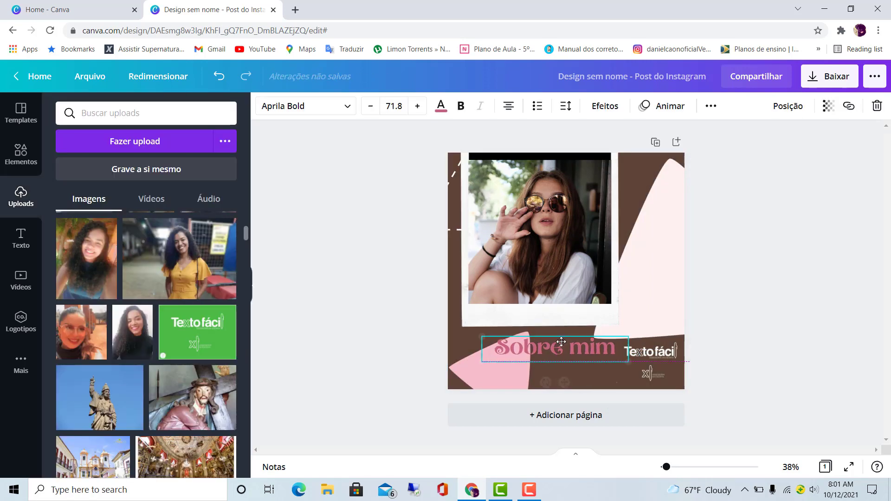
left_click(758, 358)
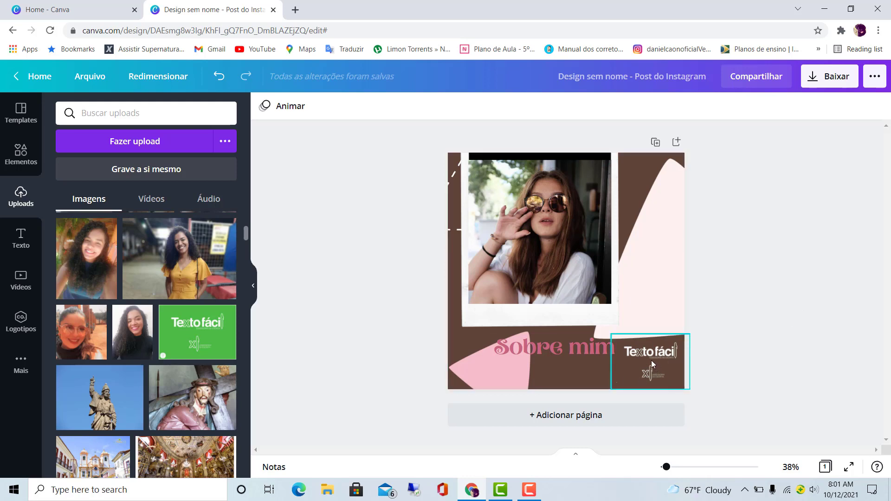
- Examine the background colour choices: the TEXTO FACIL and Wild Orchid palettes, the photo colours and the default colours
left_click(574, 377)
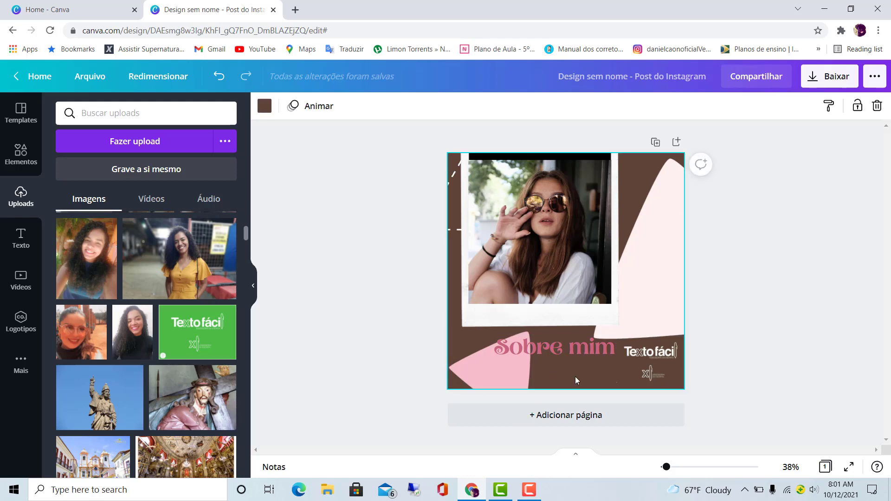
left_click(259, 107)
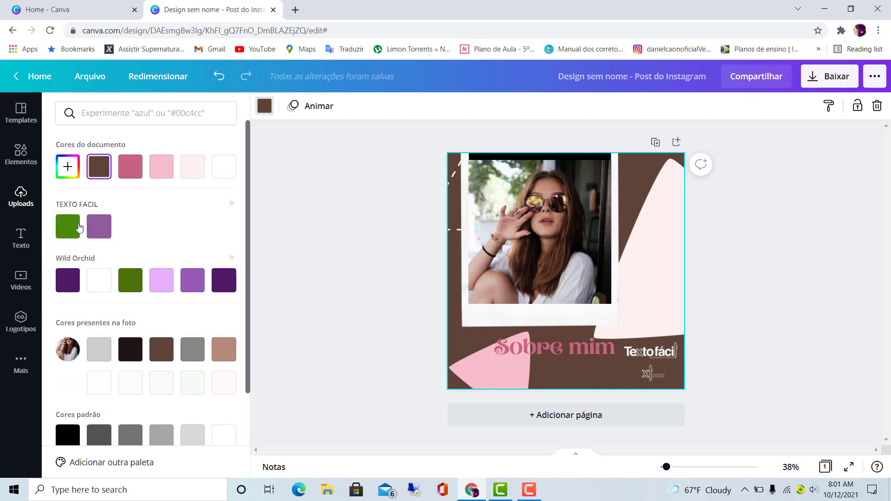
right_click(99, 228)
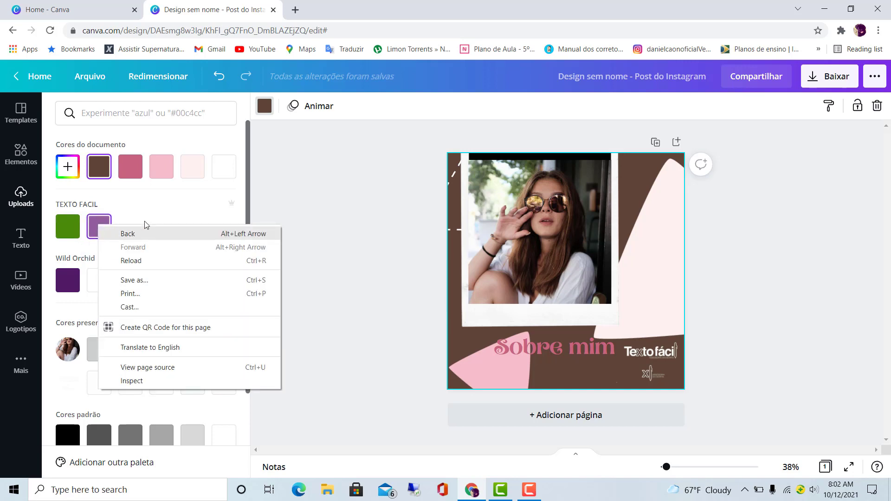
key("Escape")
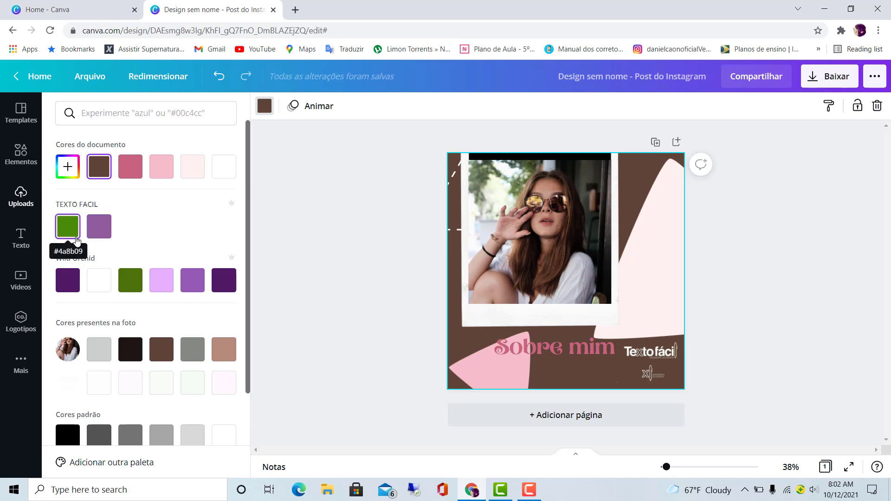
scroll(76, 240, "down", 3)
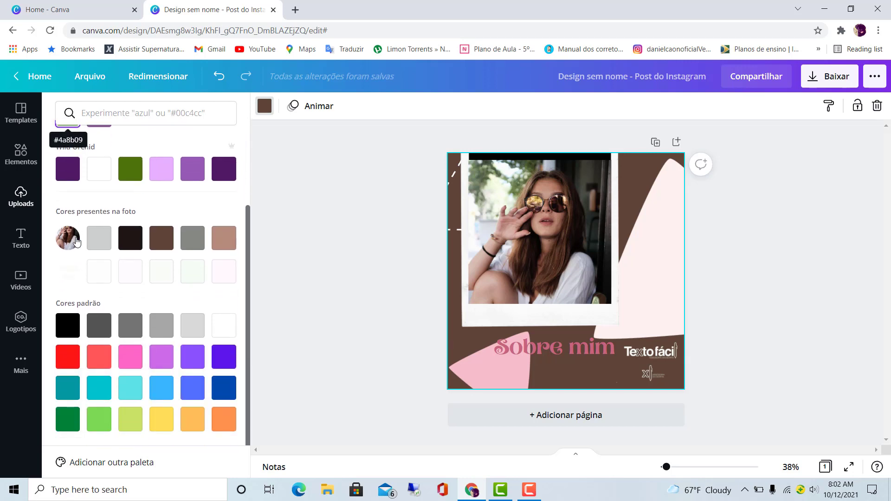
scroll(77, 240, "up", 2)
scroll(82, 228, "down", 2)
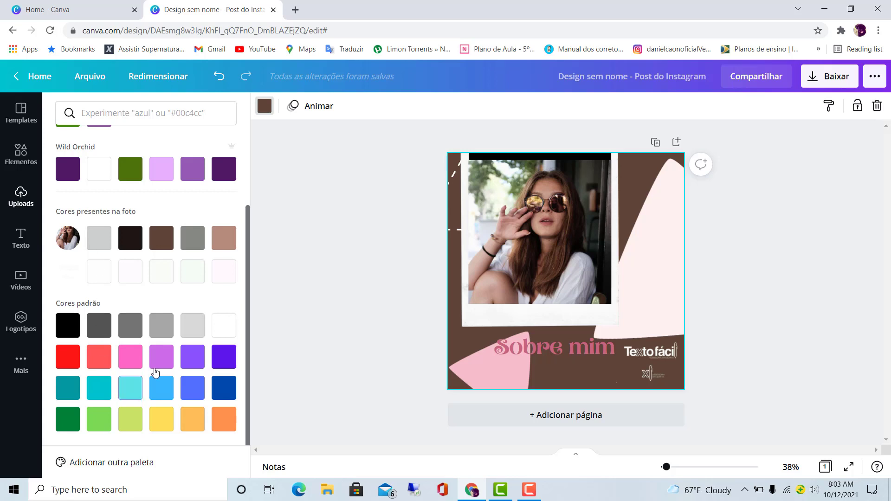
scroll(155, 371, "up", 2)
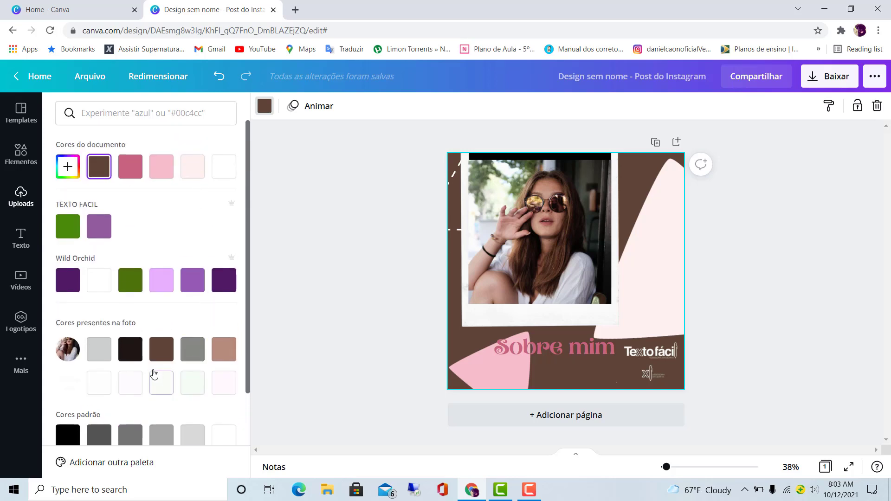
scroll(122, 220, "down", 1)
scroll(122, 221, "down", 2)
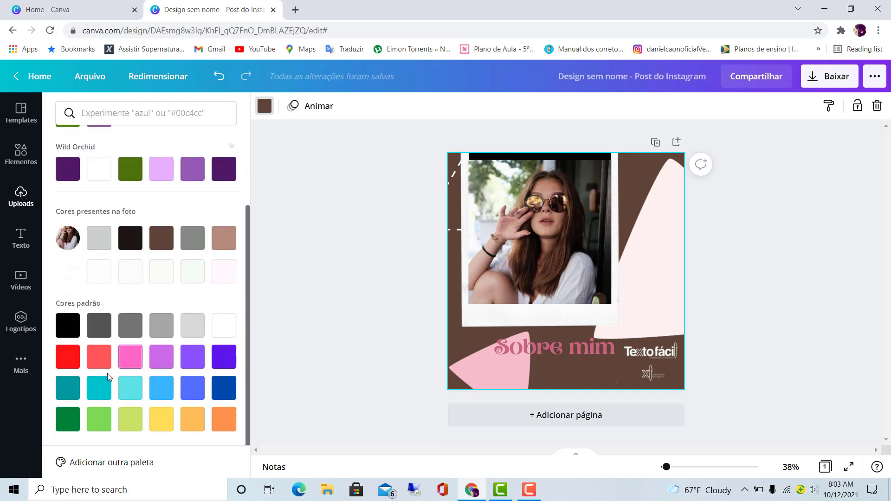
- Go to the Brand Kit (Kit de Marca) and remove the purple from the TEXTO FACIL palette
left_click(86, 466)
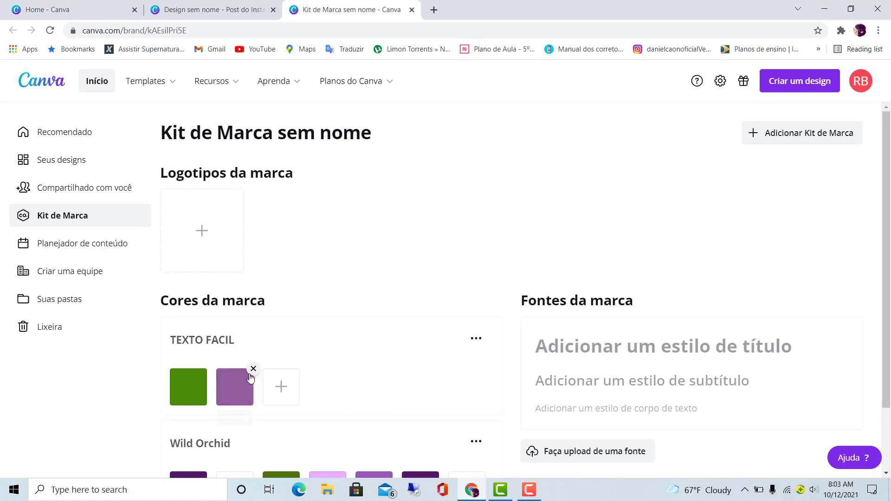
left_click(253, 369)
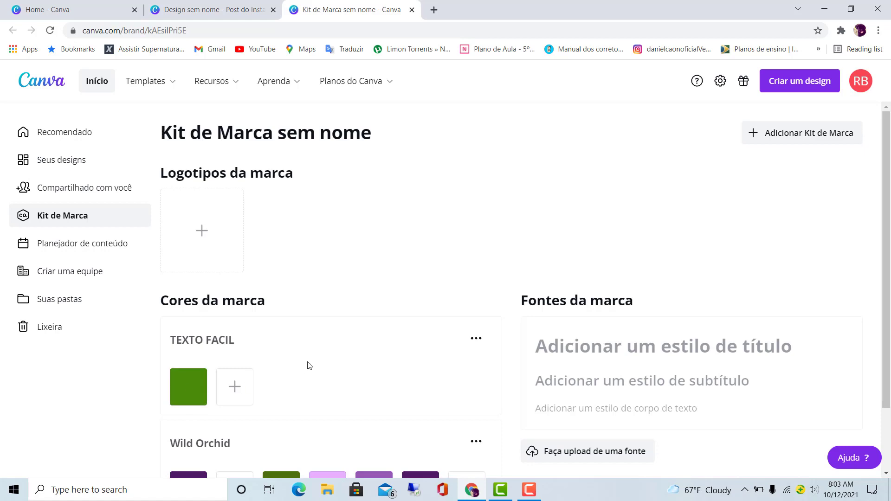
- Add the bright green #79F62C as a new colour in the TEXTO FACIL palette
scroll(309, 366, "down", 2)
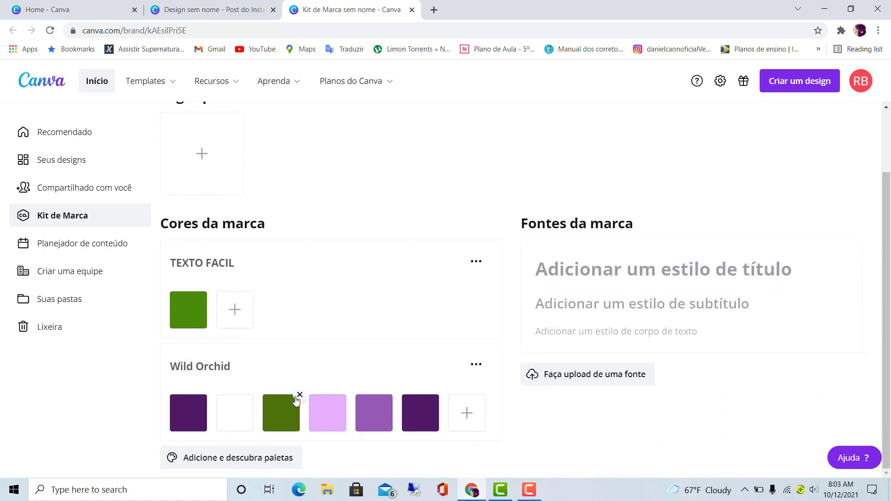
left_click(288, 411)
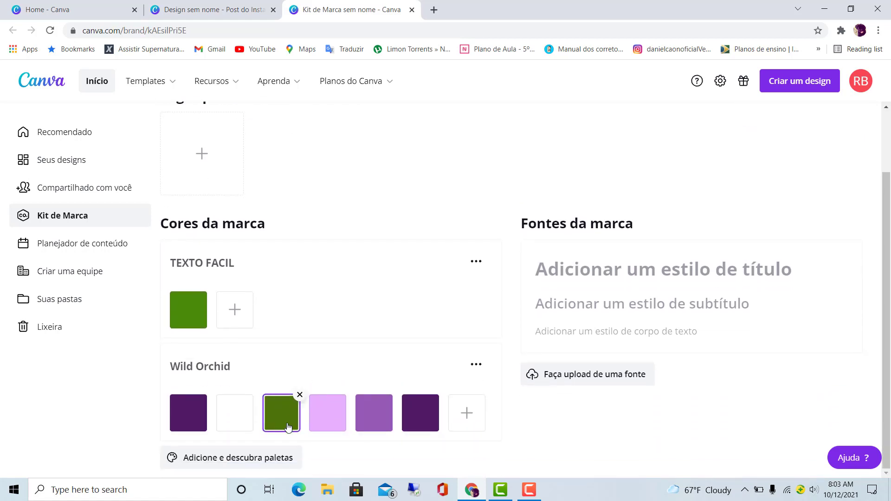
left_click(235, 310)
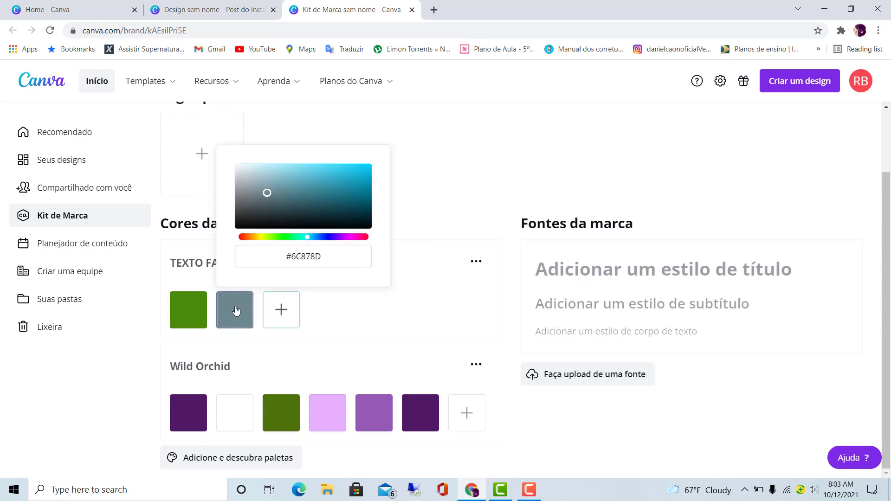
left_click(276, 237)
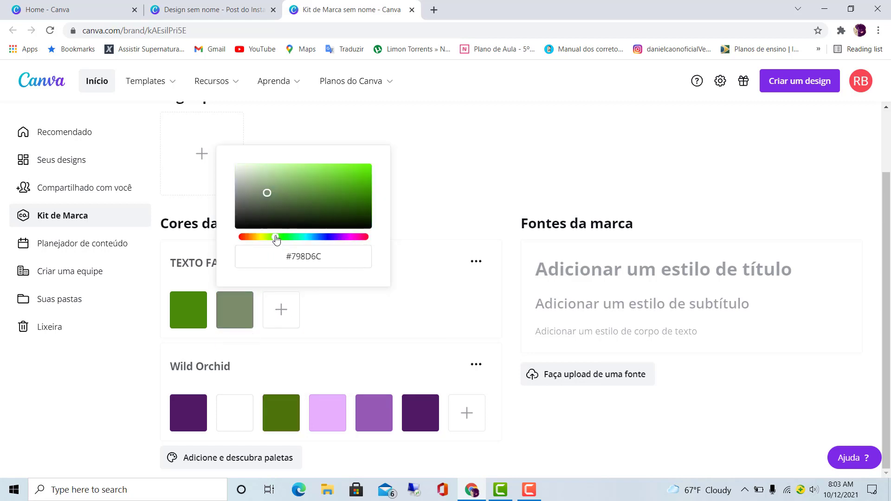
left_click(321, 196)
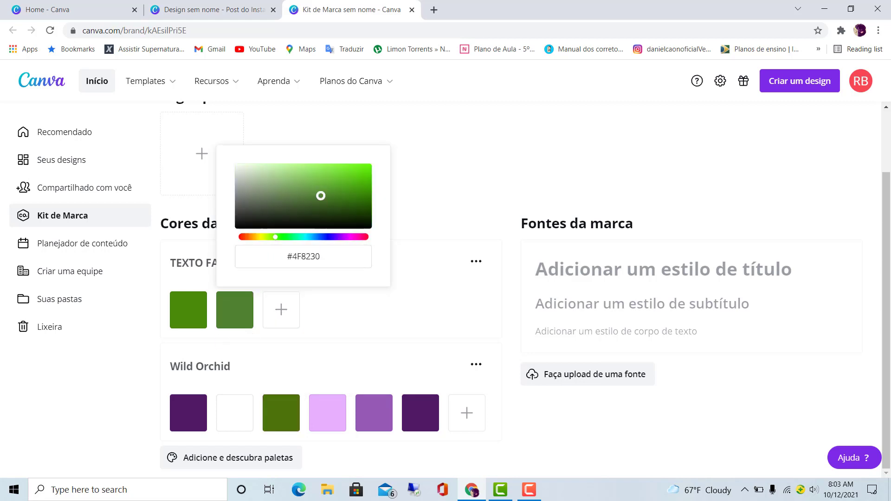
left_click(325, 173)
left_click(348, 167)
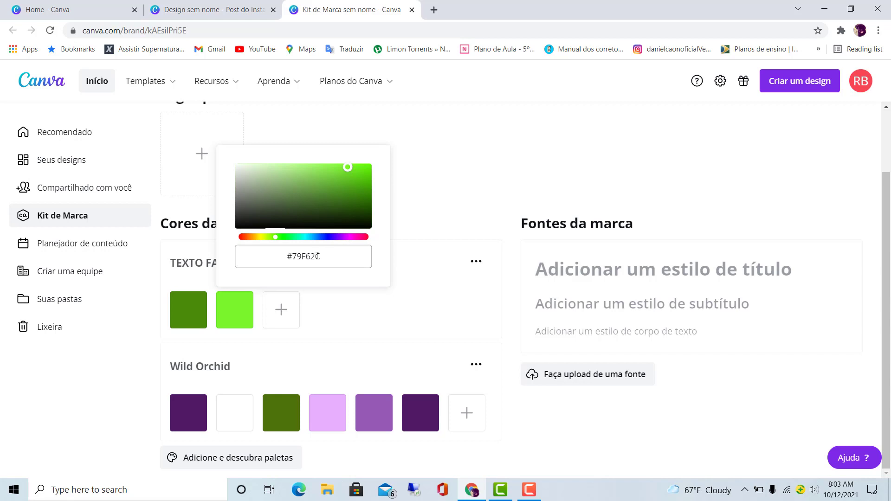
- Copy the new green's hex code and use it, #79F62C, as the page background in the Instagram post design
left_click(288, 256)
key("ctrl+c")
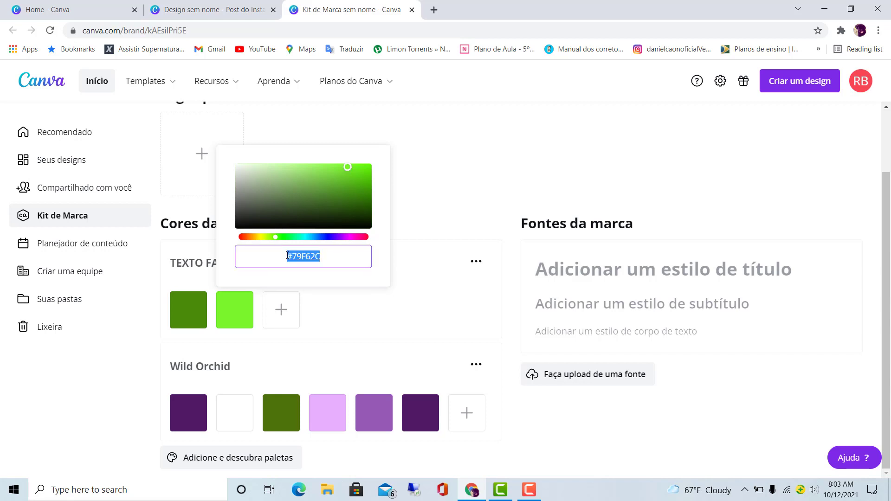
left_click(449, 311)
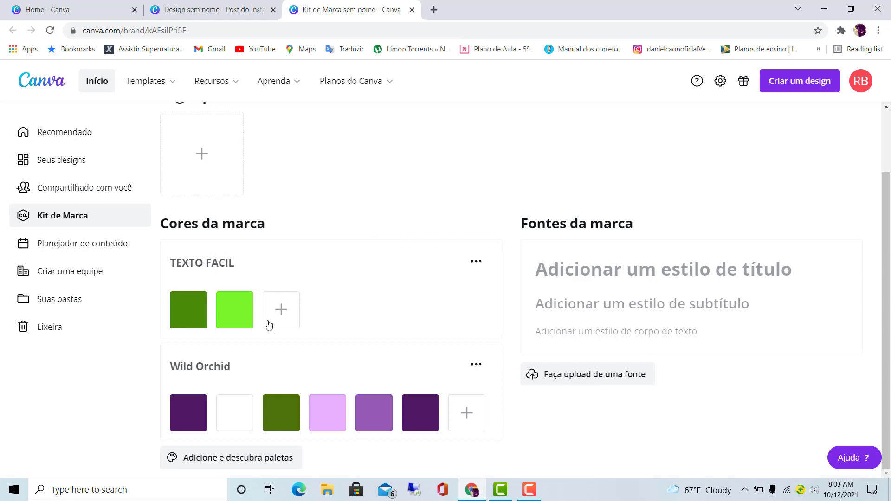
left_click(209, 6)
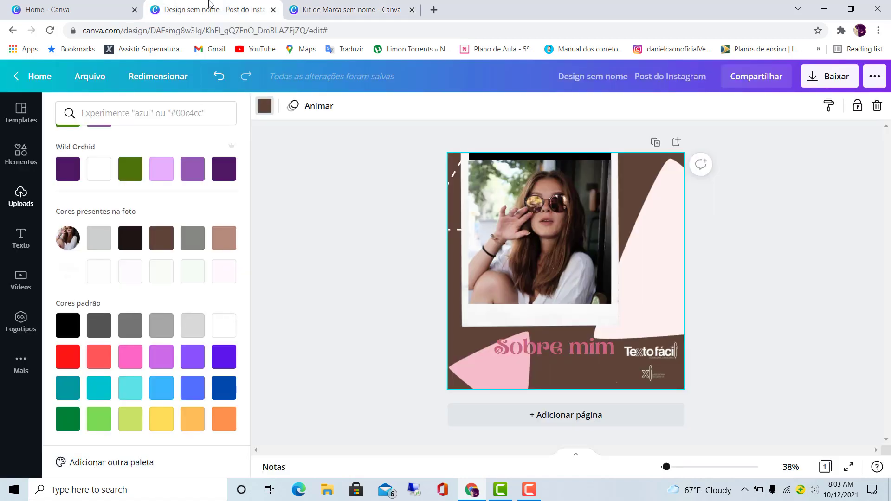
left_click(142, 104)
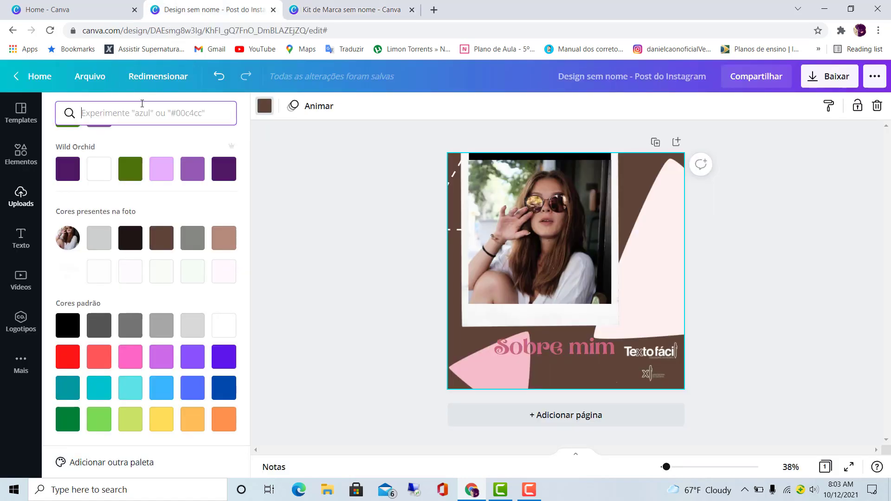
key("ctrl+v")
left_click(70, 167)
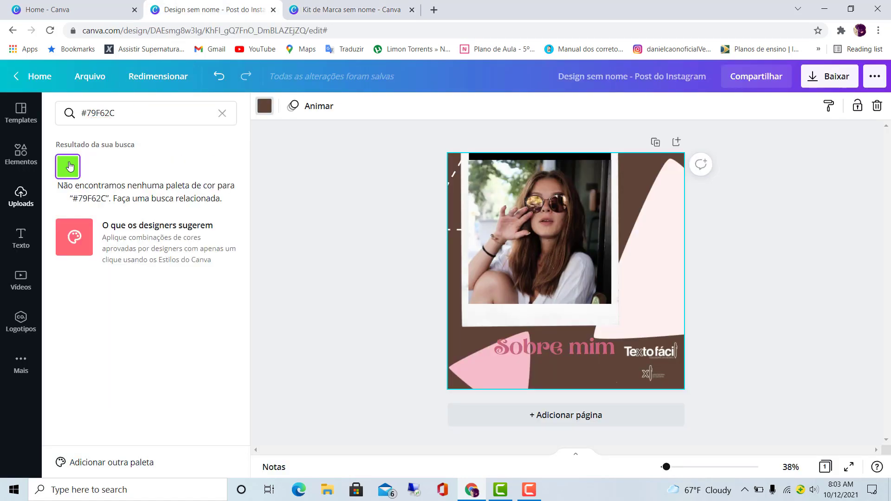
left_click(413, 225)
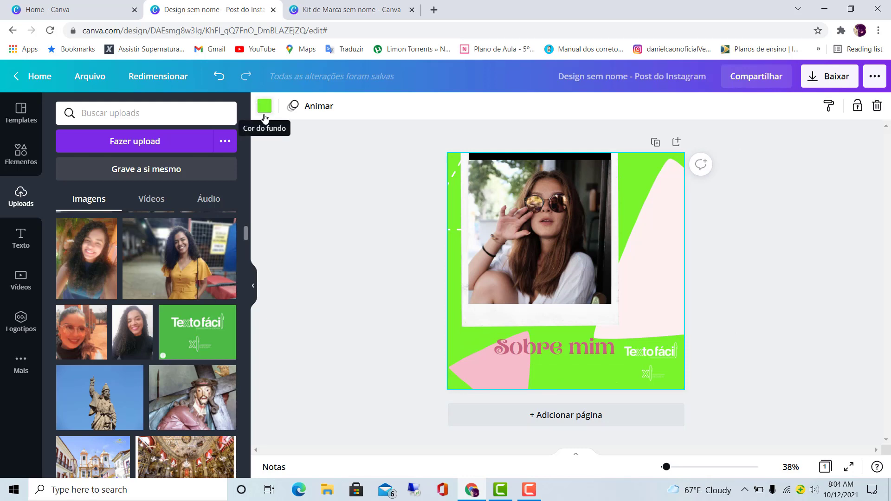
- Move the Polaroid frame and its photo down and slightly right so they sit fully inside the page
left_click(865, 204)
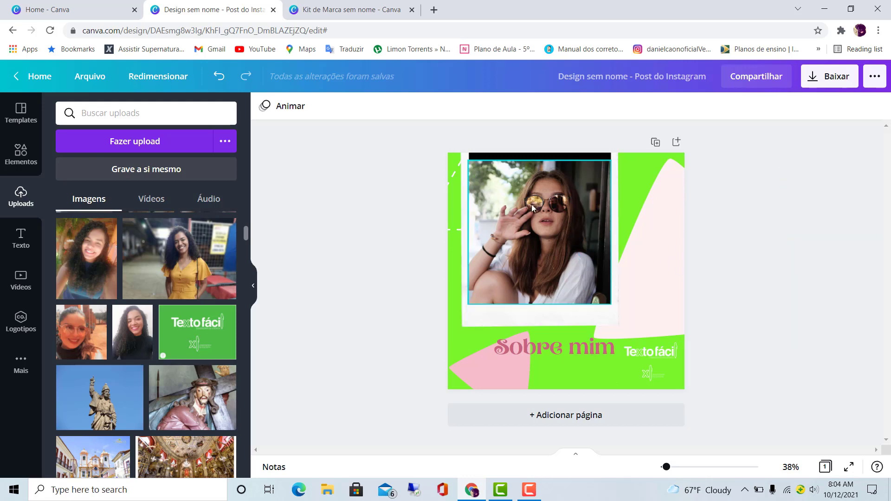
left_click_drag(531, 204, 571, 234)
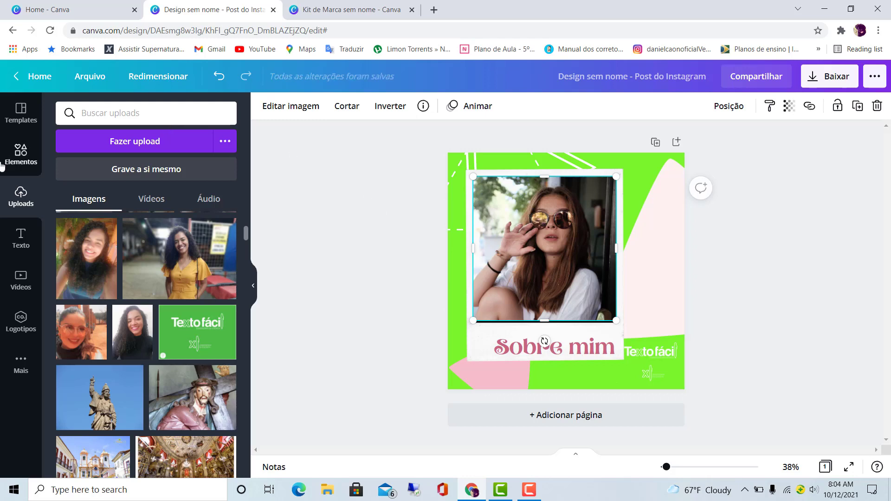
left_click(313, 195)
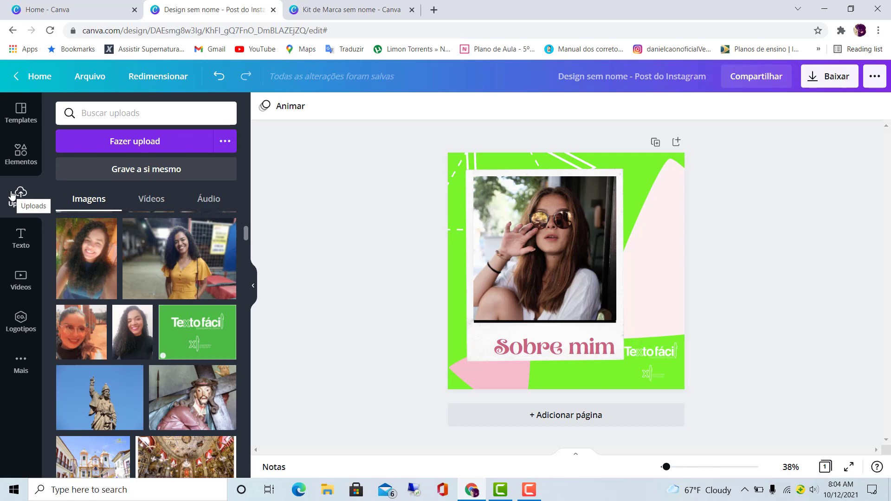
- Find the uploaded painting of the woman on a swing and add it to the page
scroll(197, 314, "down", 3)
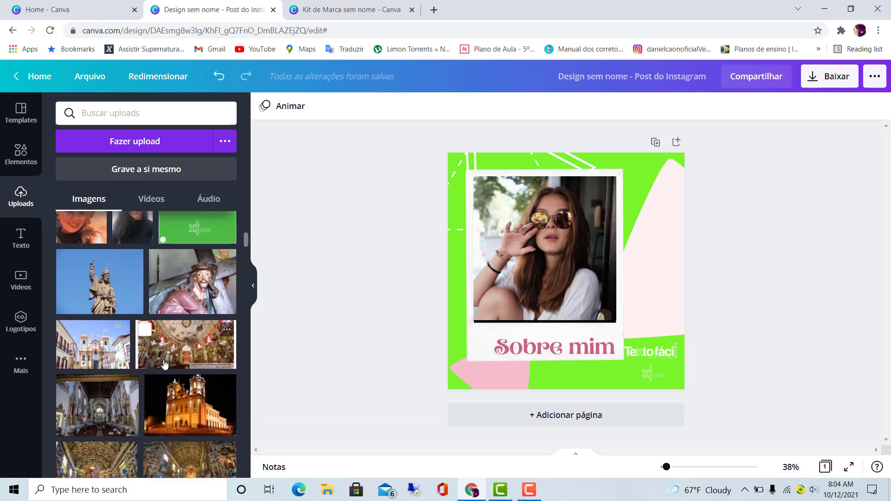
scroll(165, 365, "up", 5)
scroll(165, 365, "up", 3)
scroll(165, 353, "down", 2)
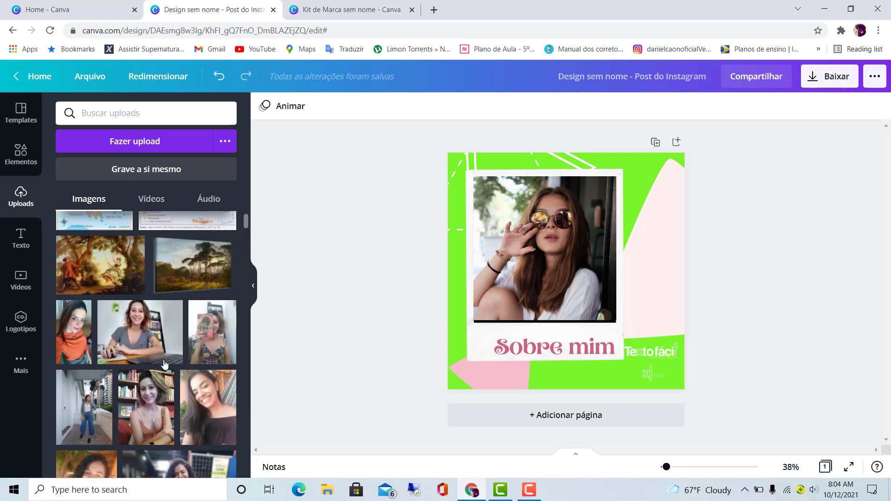
scroll(165, 344, "up", 2)
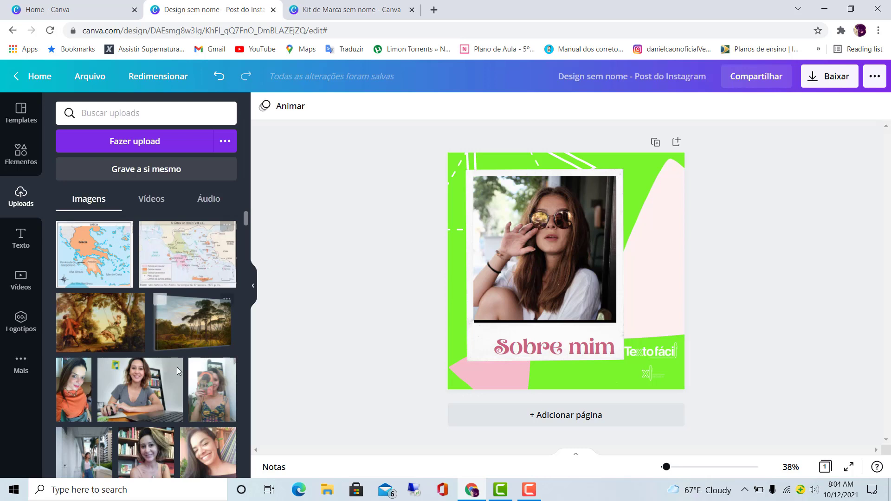
left_click(96, 325)
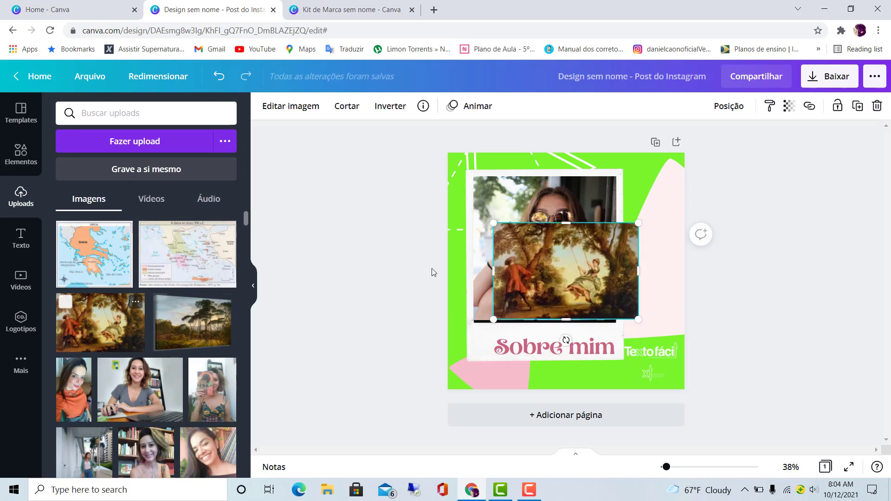
- Delete the woman's photo from the Polaroid frame and move the painting over the frame's black area
left_click(574, 200)
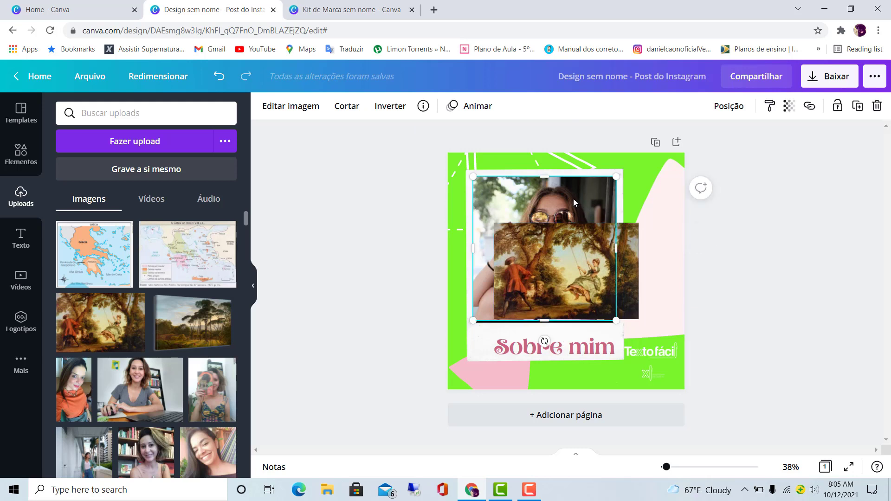
key("Delete")
left_click(573, 253)
mouse_move(573, 253)
left_mouse_down()
mouse_move(552, 238)
mouse_move(552, 205)
mouse_move(562, 237)
left_mouse_up()
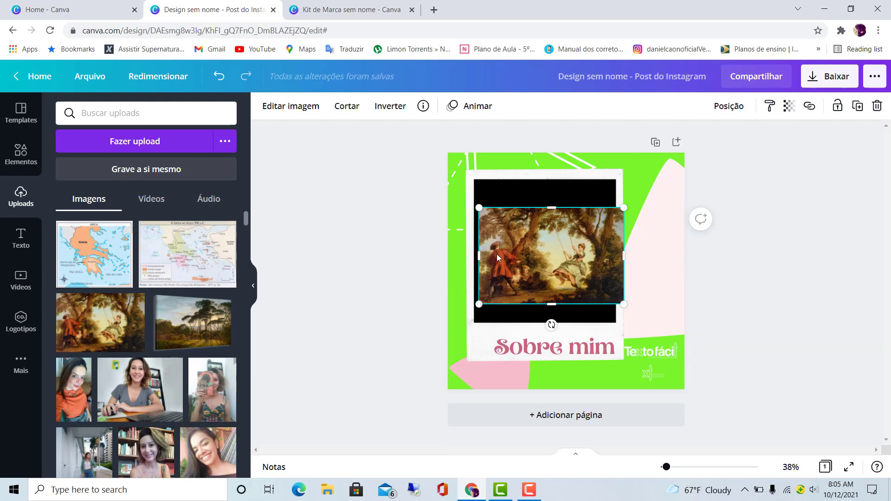
- Examine the image-editing effects for the painting, including adjustments, filters, Fotogênico, Smartmockups, Sombras and Fragmentar
left_click(295, 107)
scroll(174, 325, "down", 1)
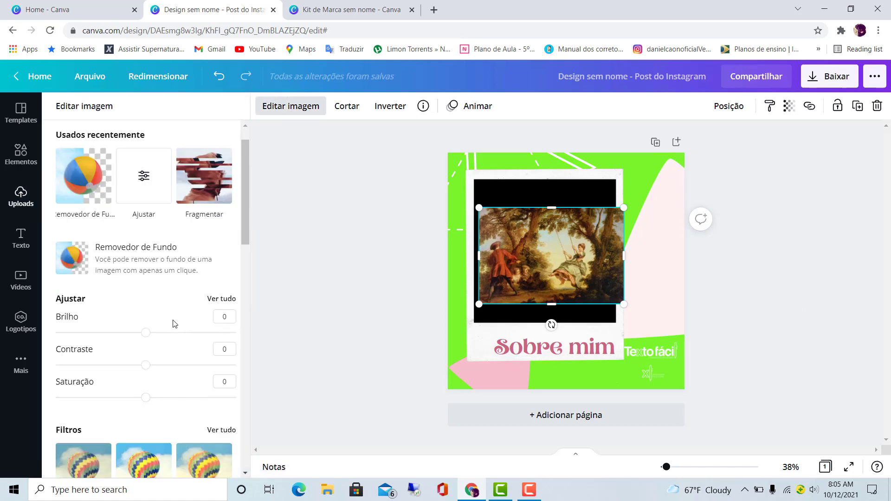
scroll(175, 324, "down", 4)
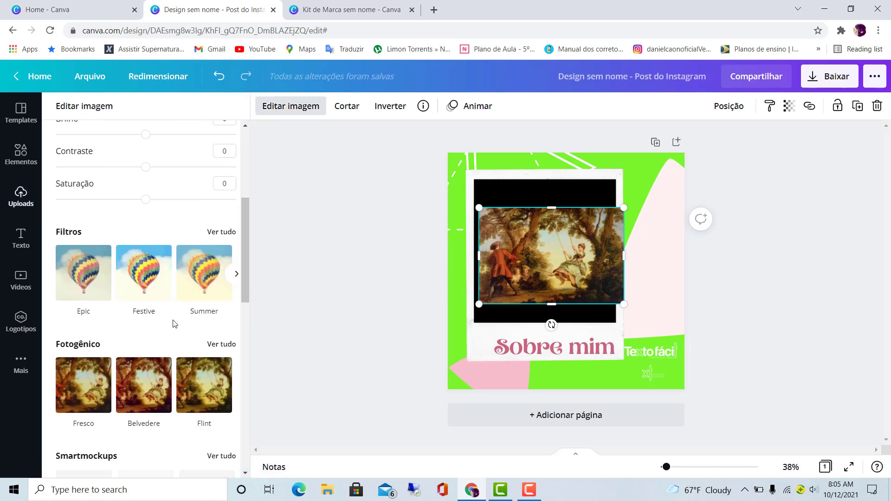
scroll(174, 324, "up", 1)
scroll(179, 347, "down", 7)
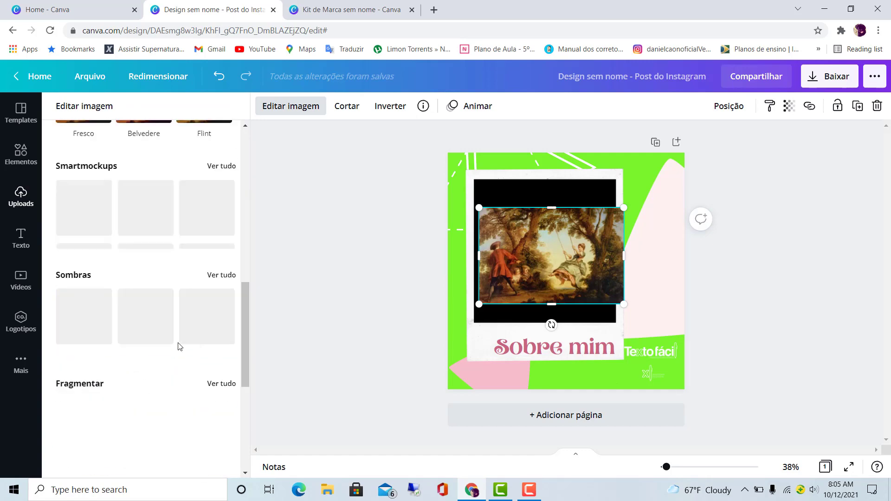
scroll(180, 347, "up", 2)
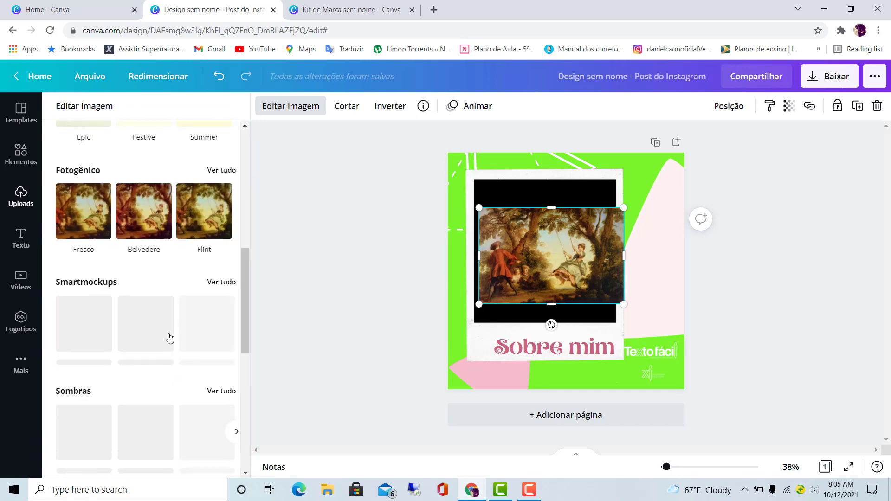
scroll(169, 338, "up", 7)
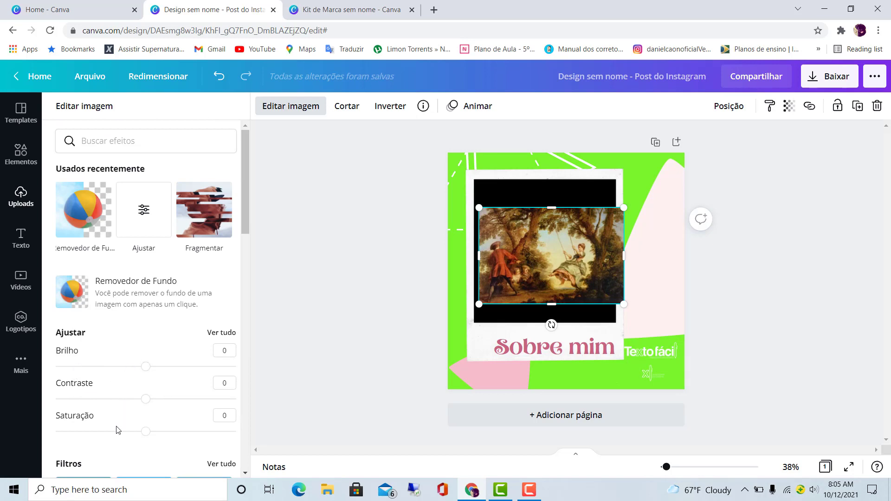
scroll(133, 419, "down", 5)
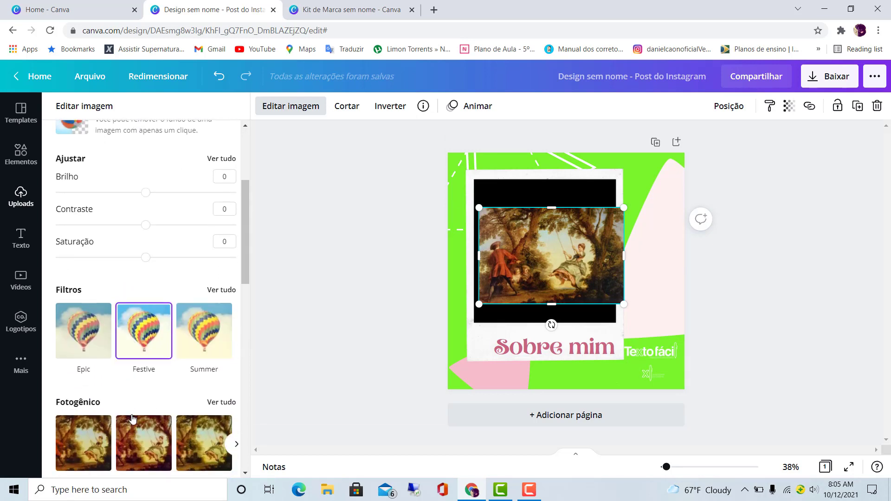
scroll(134, 418, "down", 5)
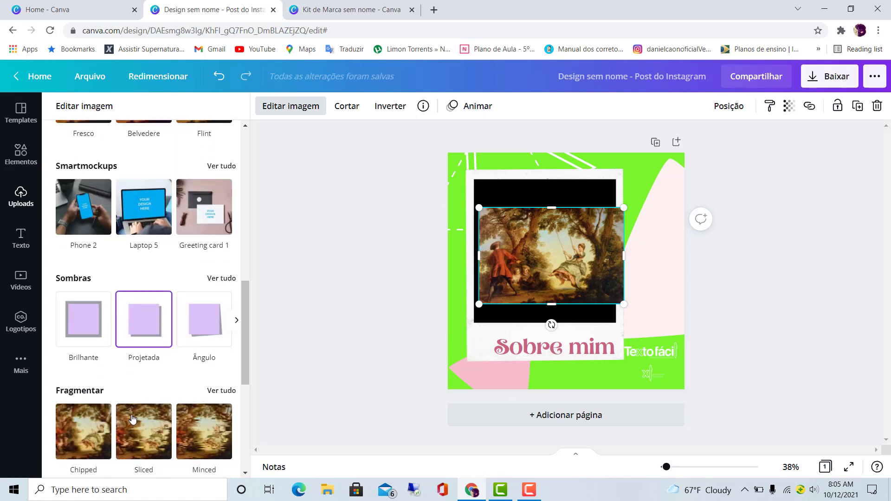
- Give the painting the Projetada shadow and shift it slightly right and down on the page
left_click(154, 317)
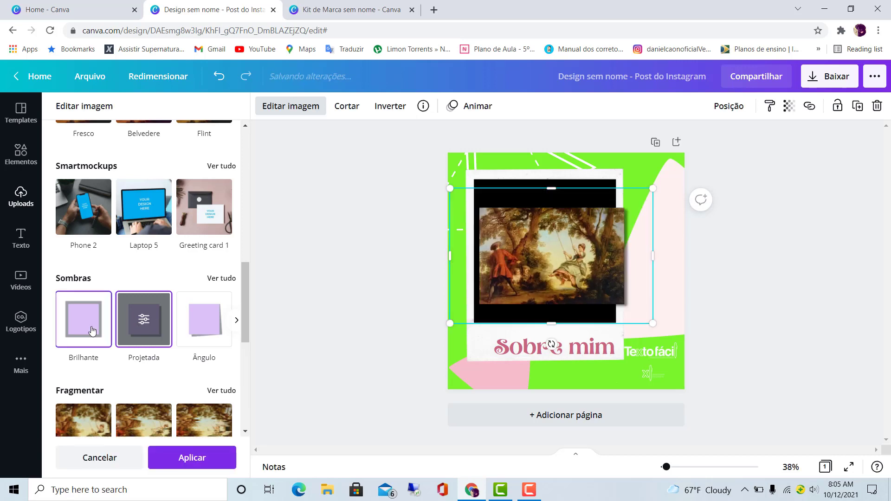
scroll(93, 330, "down", 3)
left_click_drag(557, 268, 586, 278)
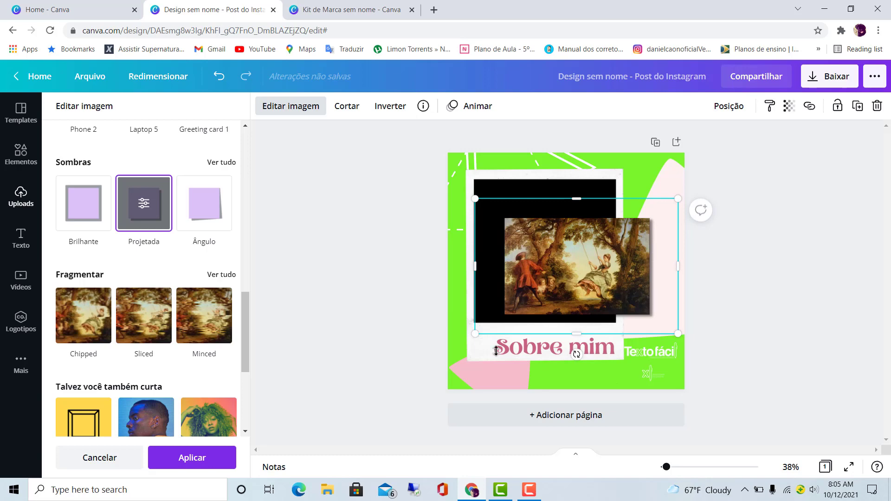
scroll(100, 362, "down", 5)
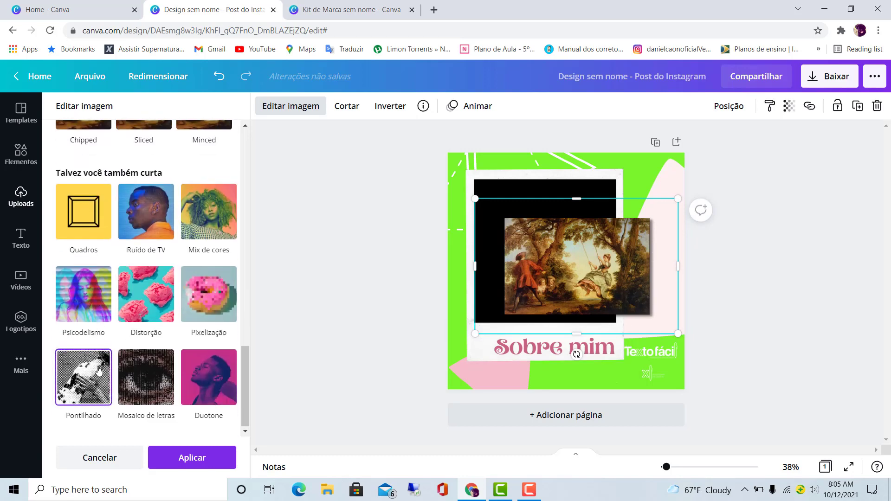
scroll(99, 370, "up", 10)
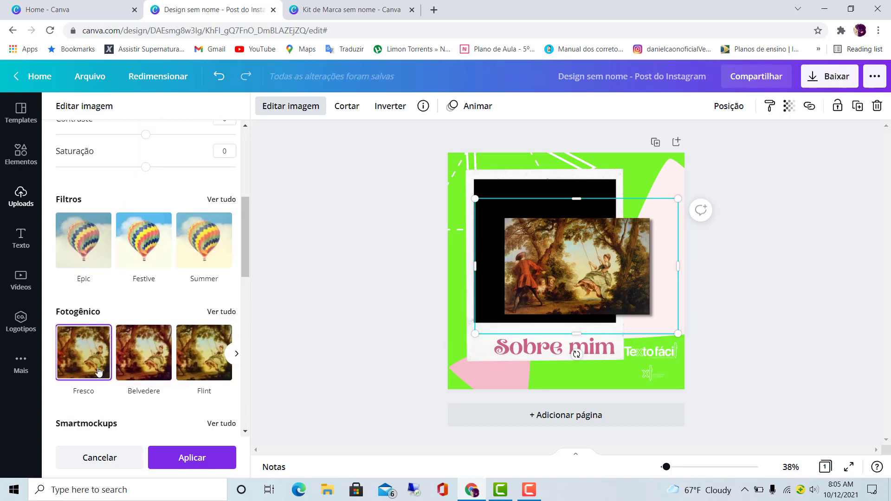
scroll(99, 370, "up", 6)
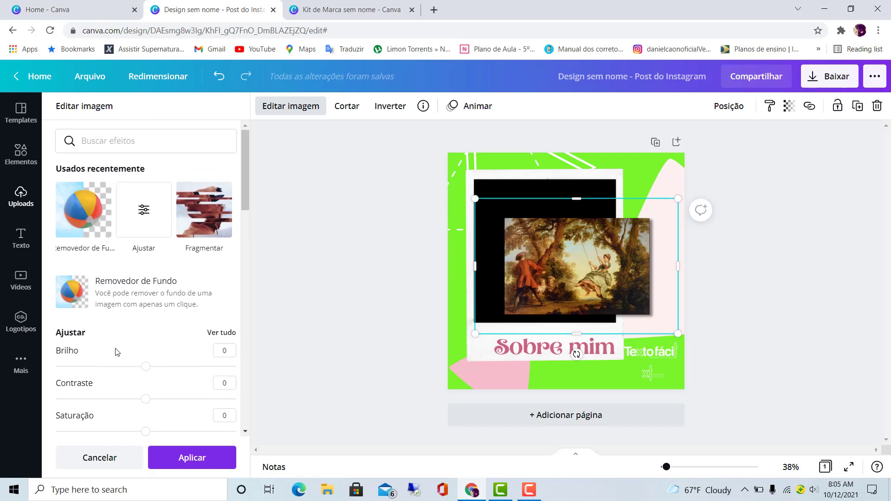
left_click(797, 233)
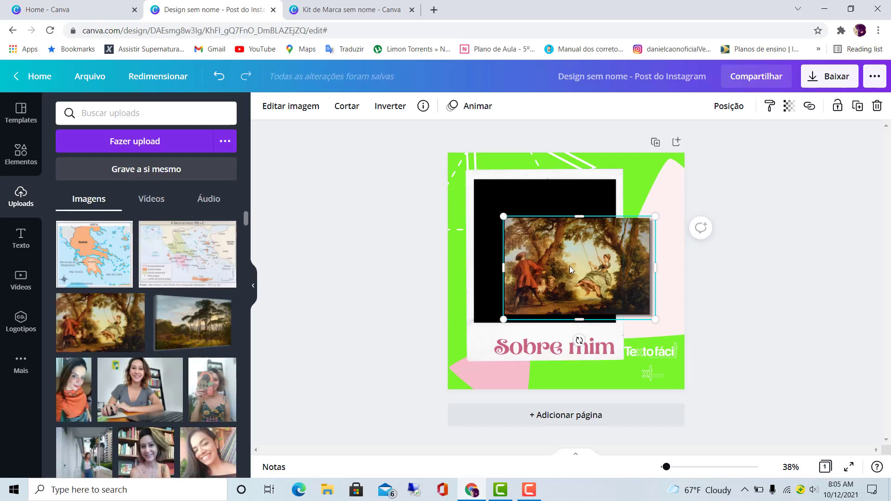
- Replace the painting with the uploaded photo of the smiling long-haired woman in a black top, and shrink it slightly
key("Delete")
scroll(160, 371, "down", 3)
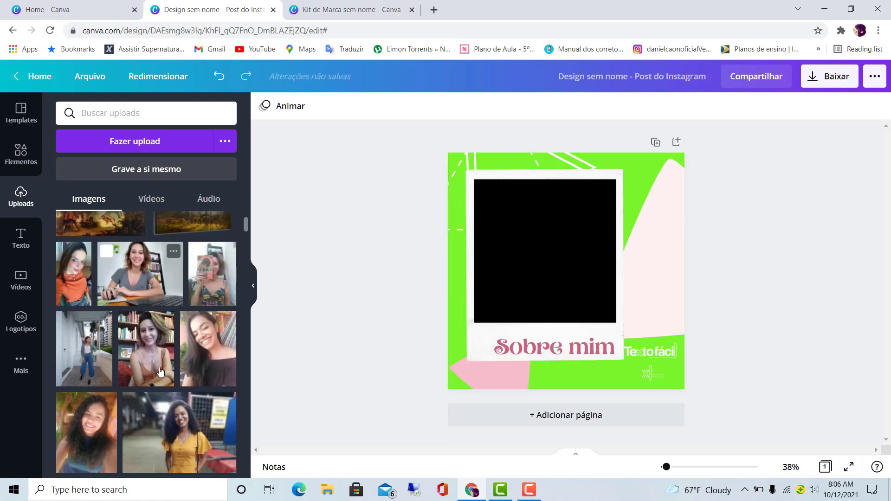
left_click(208, 353)
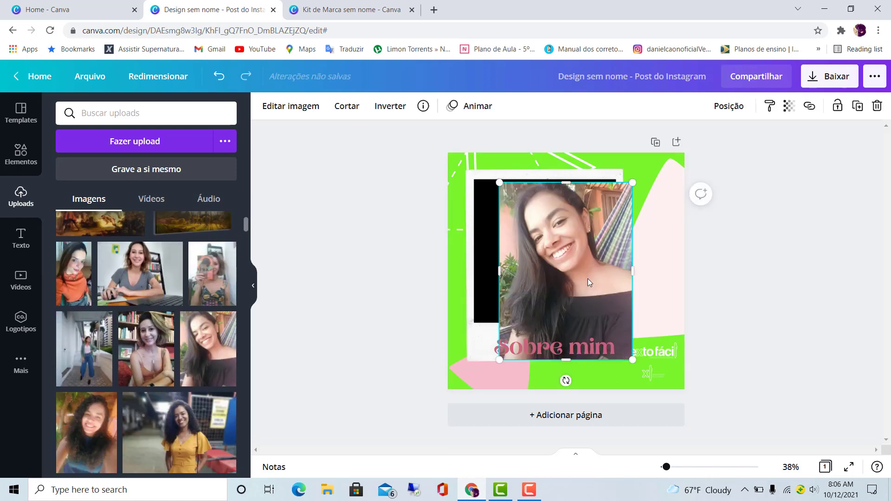
left_click_drag(588, 278, 606, 255)
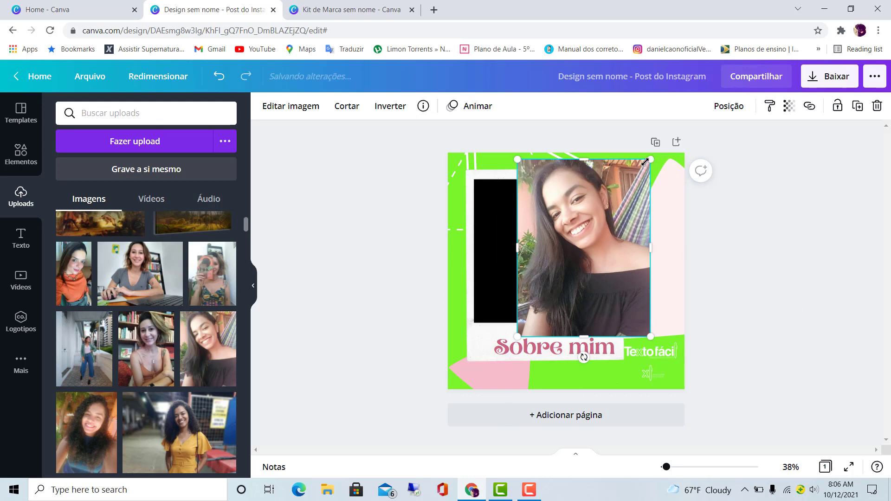
left_click_drag(645, 162, 630, 183)
left_click(343, 218)
left_click(541, 240)
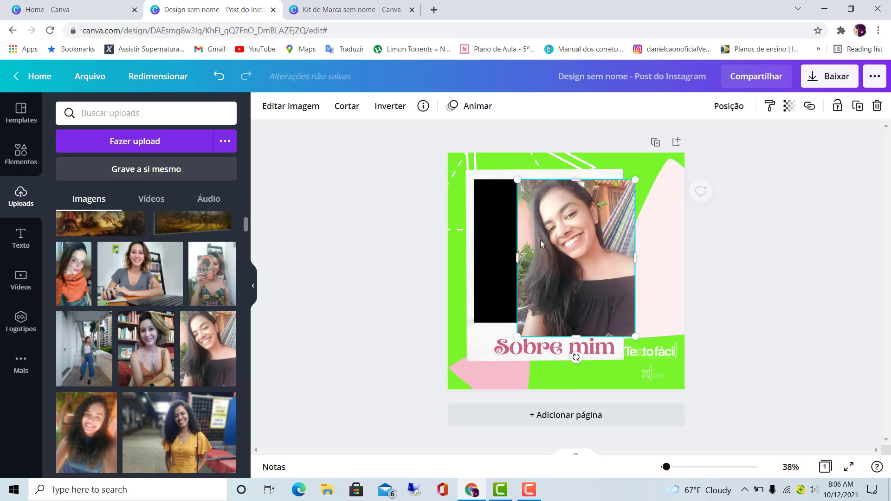
- Remove the background of the woman's photo with Removedor de Fundo and apply the result
left_click(288, 109)
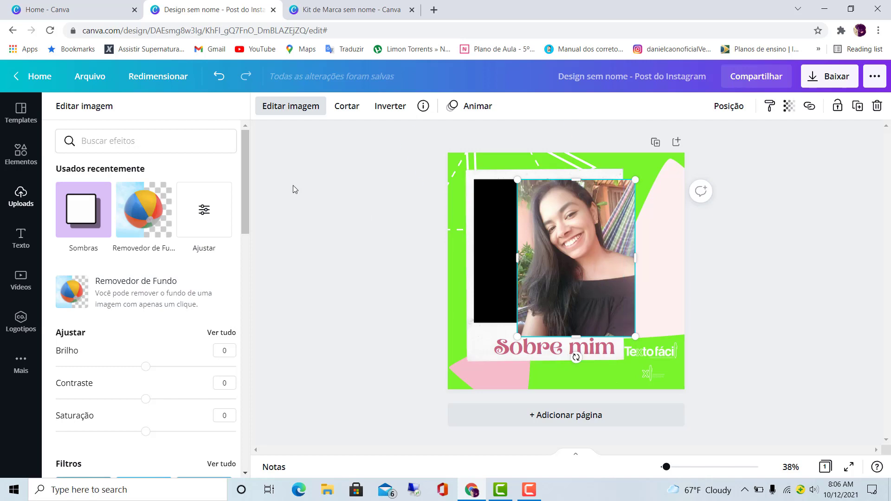
left_click(160, 291)
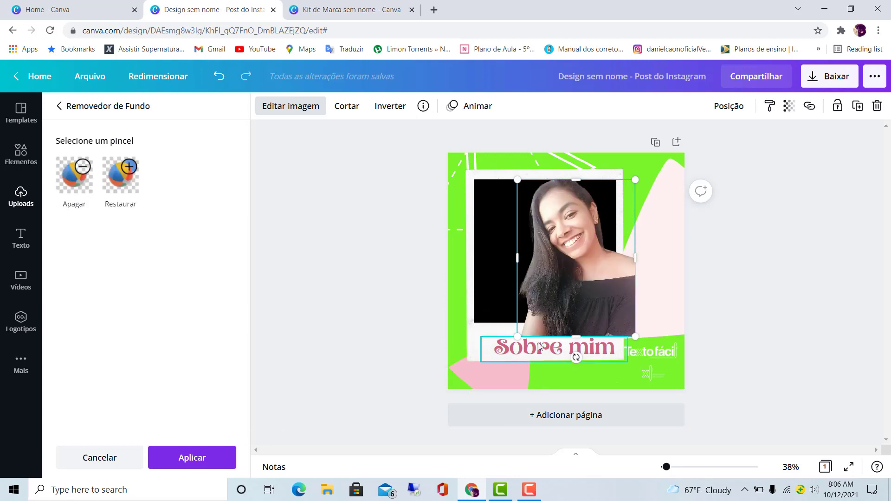
left_click(185, 465)
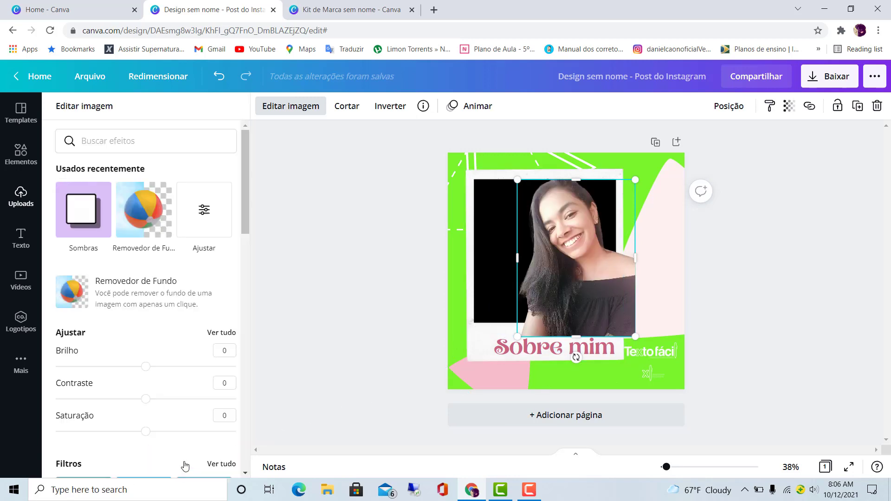
- Move the cut-out woman to the page's lower-left area, with her photo's lower edge on the page's bottom edge
left_click_drag(571, 275, 646, 295)
left_click_drag(661, 325, 514, 328)
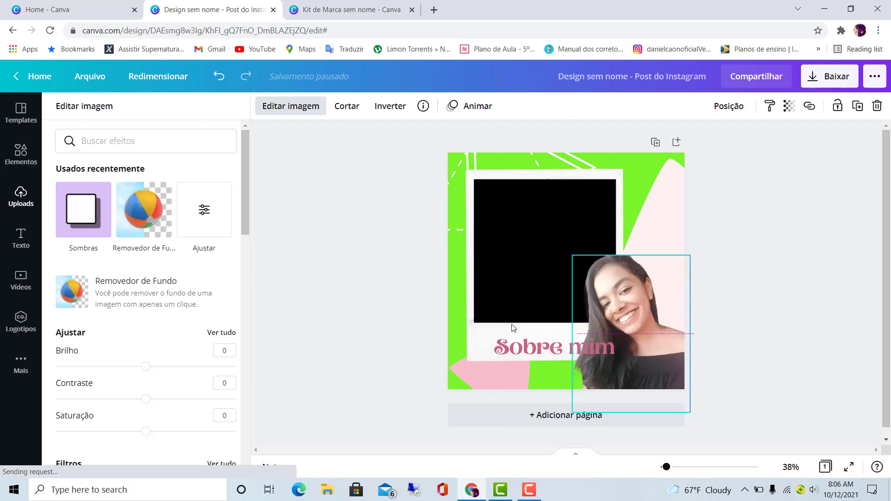
left_click_drag(466, 291, 600, 291)
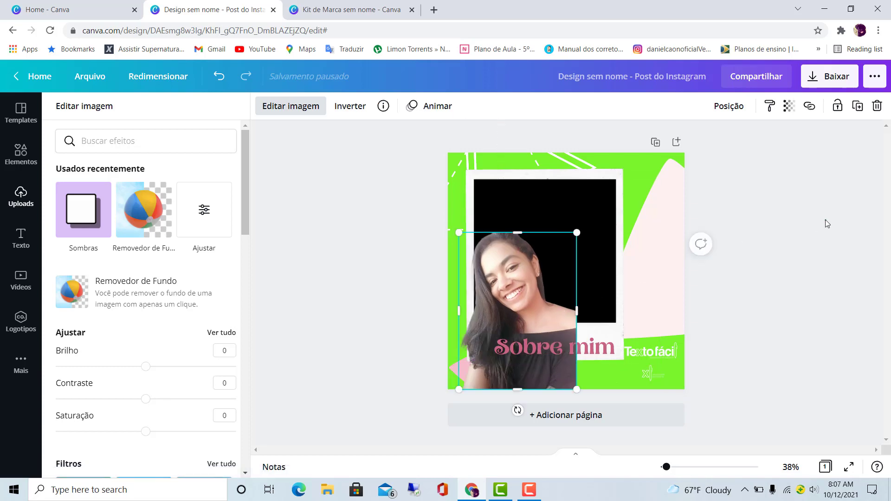
left_click(826, 220)
left_click(776, 196)
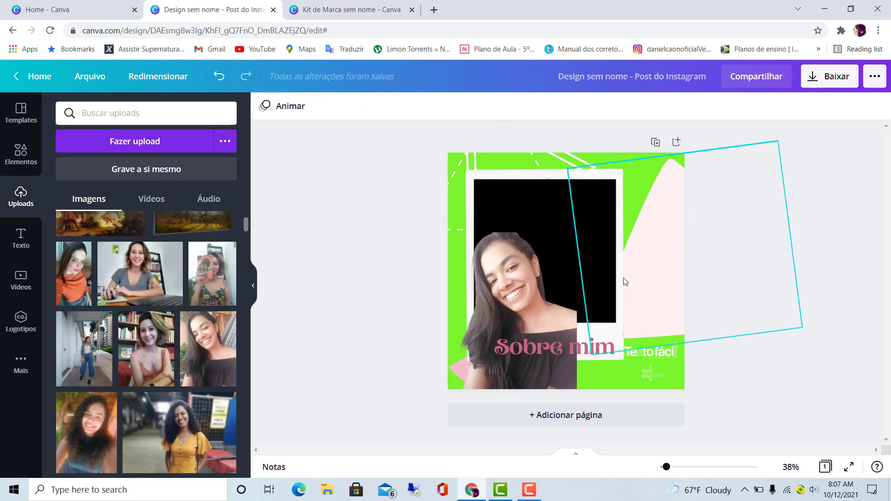
- Set the cut-out woman's transparency to 81, and return it to 100
left_click(529, 283)
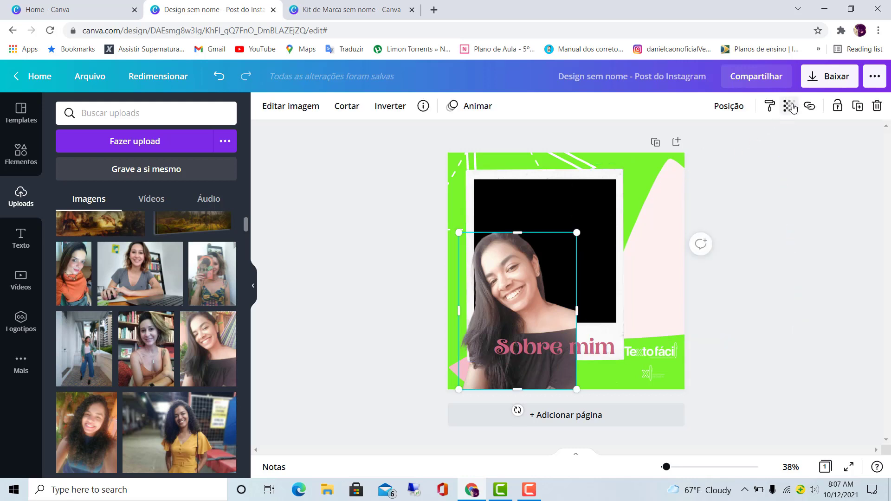
left_click(789, 106)
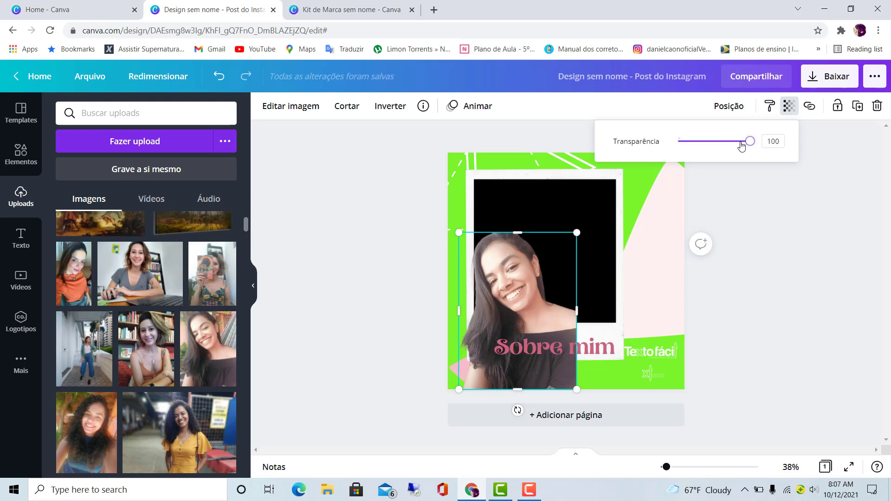
mouse_move(734, 142)
left_mouse_down()
mouse_move(668, 149)
mouse_move(736, 149)
left_mouse_up()
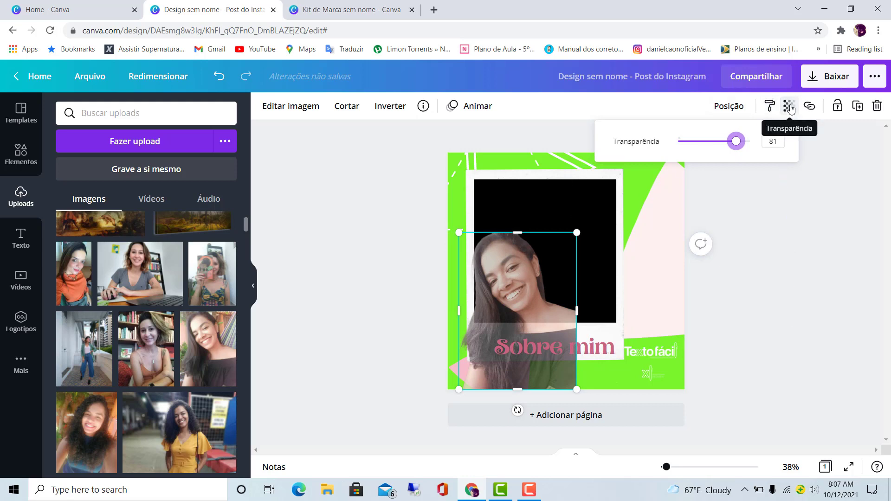
left_click_drag(735, 143, 752, 155)
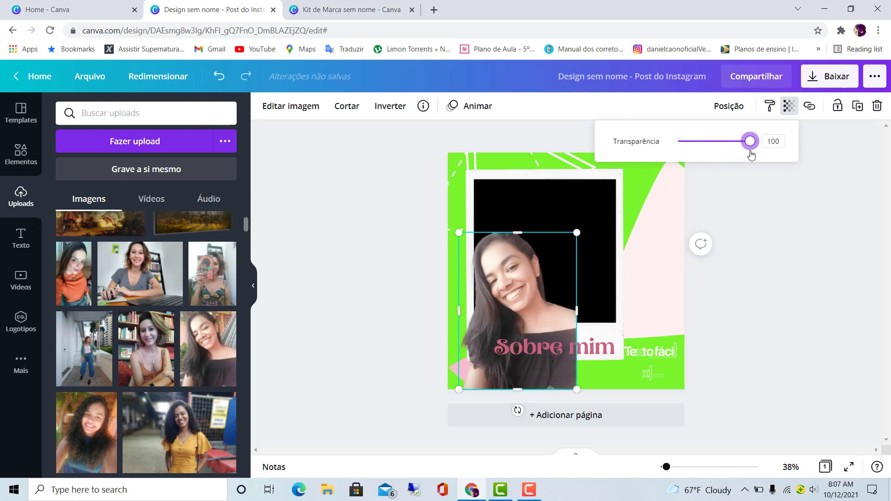
left_click(759, 185)
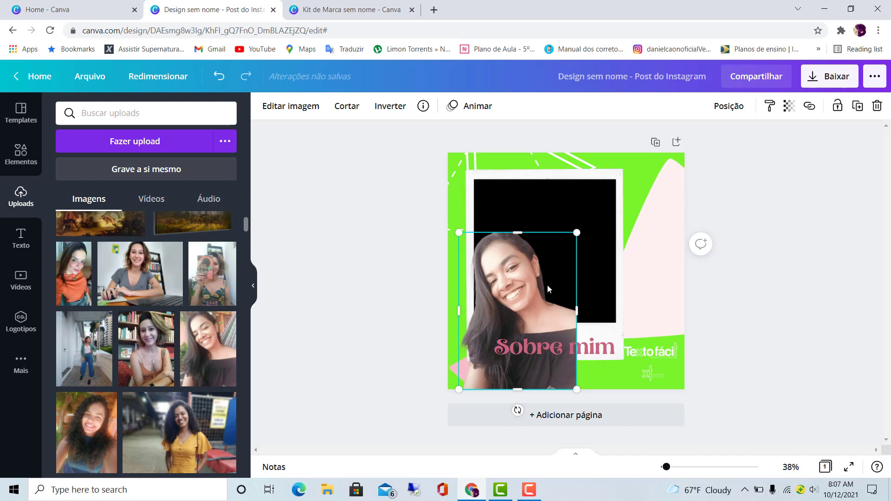
left_click(806, 219)
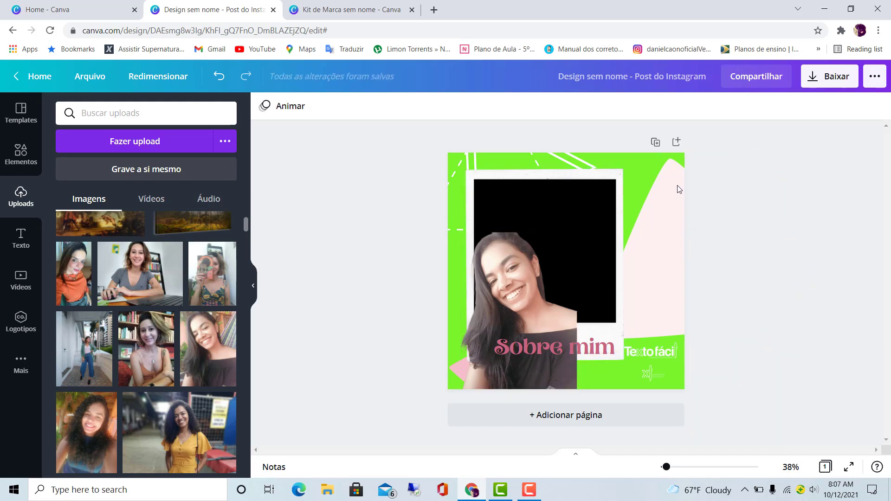
- Move the Polaroid frame right and slightly down so it sits partly behind the woman's cut-out and inside the page
left_click_drag(562, 207, 620, 205)
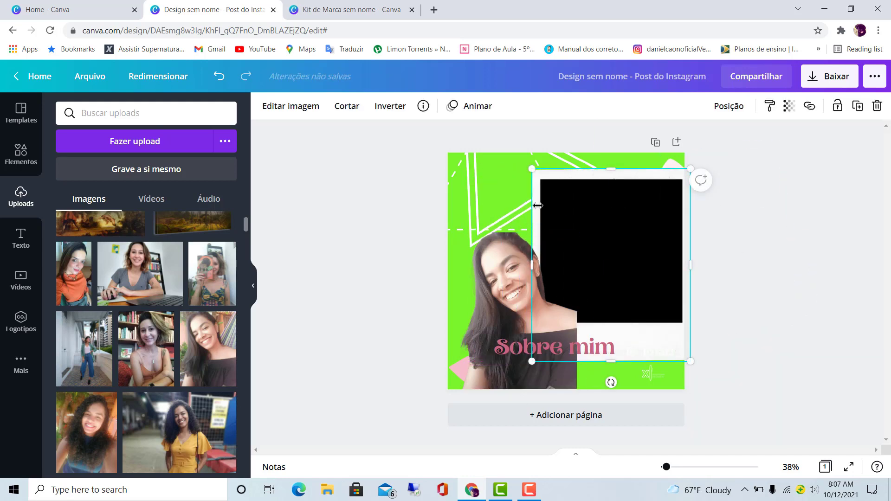
left_click(799, 190)
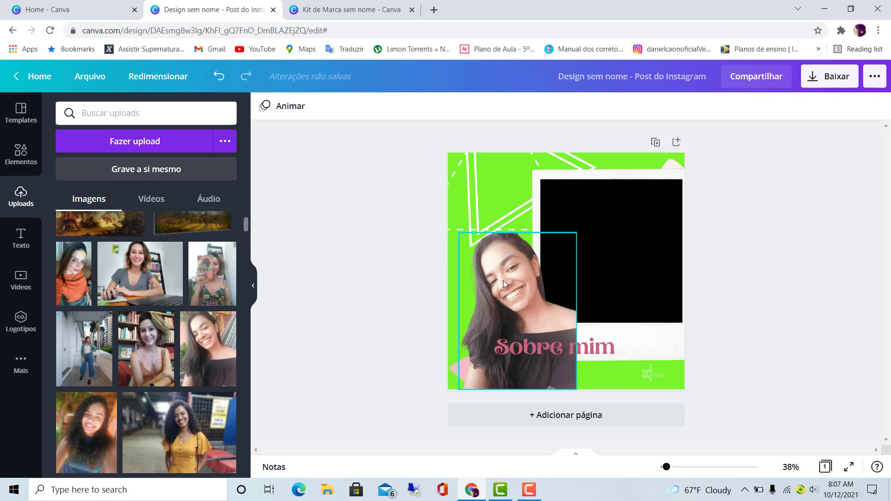
left_click(504, 281)
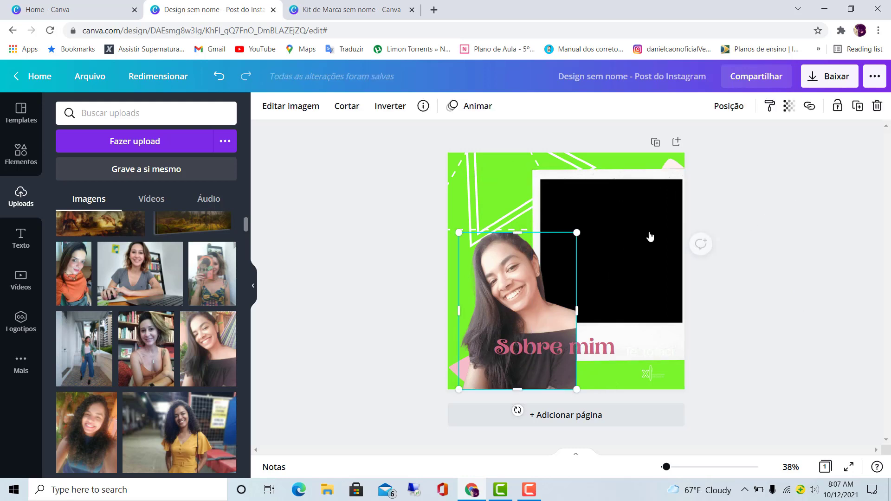
left_click_drag(683, 274, 610, 316)
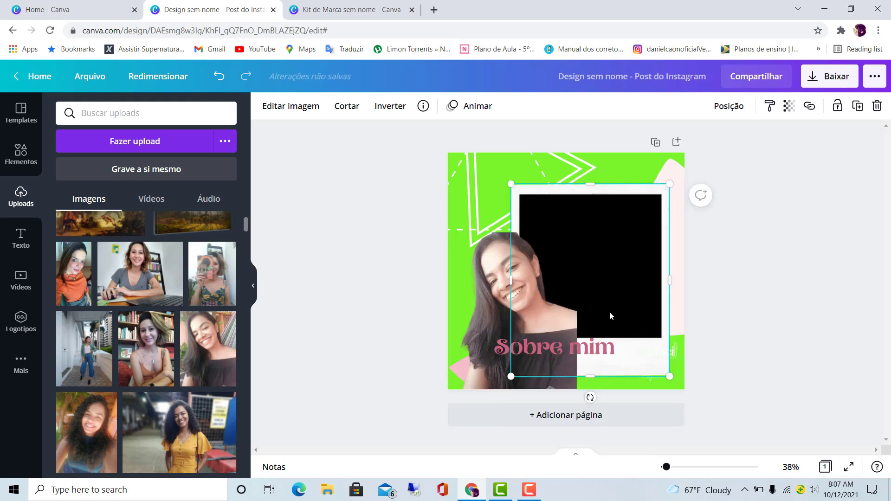
left_click(779, 234)
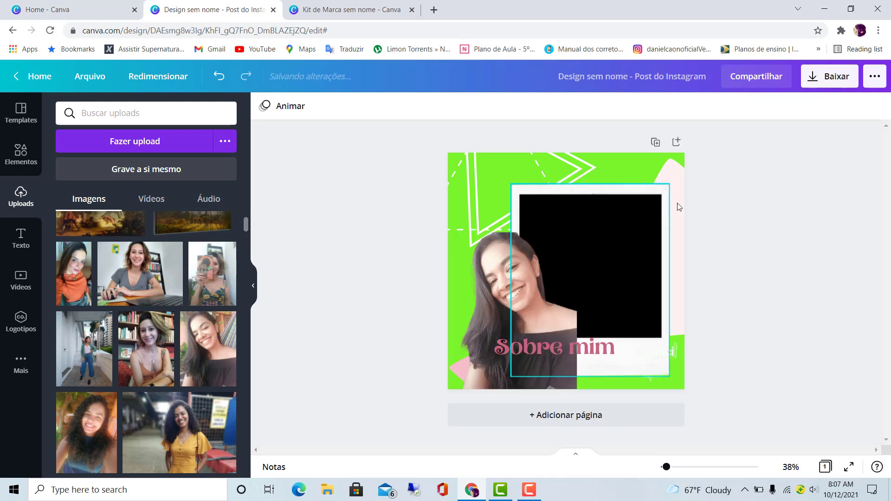
left_click(633, 202)
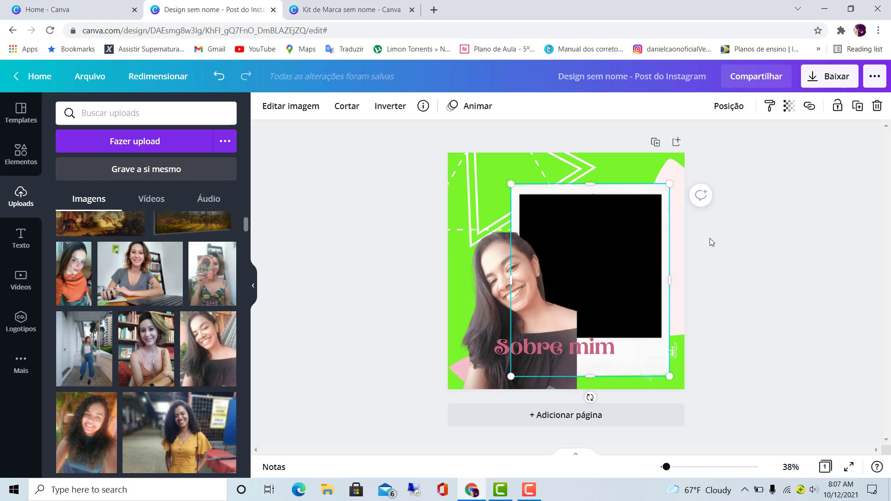
- Send the woman's cut-out one layer back, behind the Polaroid frame, and move it to the page's left edge
left_click(788, 221)
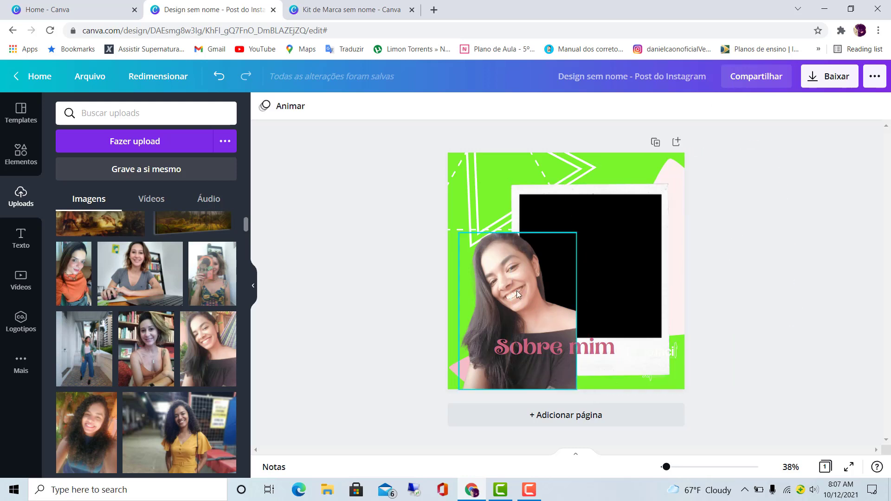
left_click(503, 274)
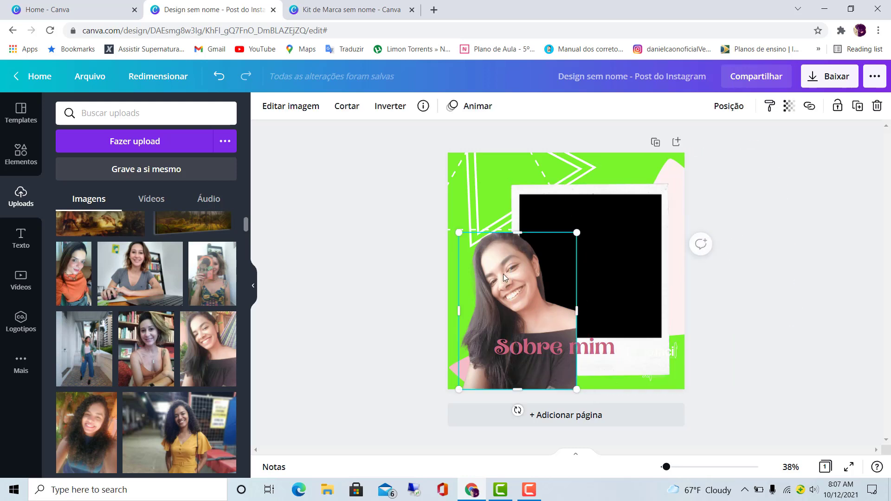
right_click(504, 274)
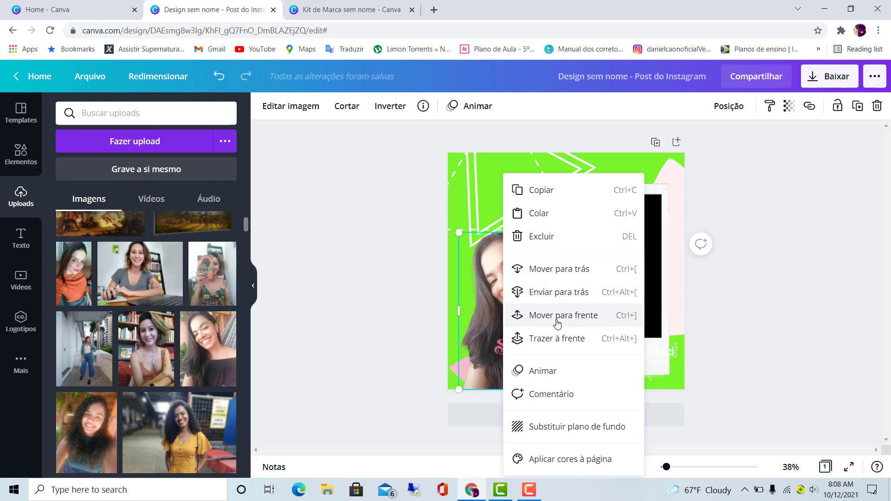
left_click(546, 275)
left_click(753, 247)
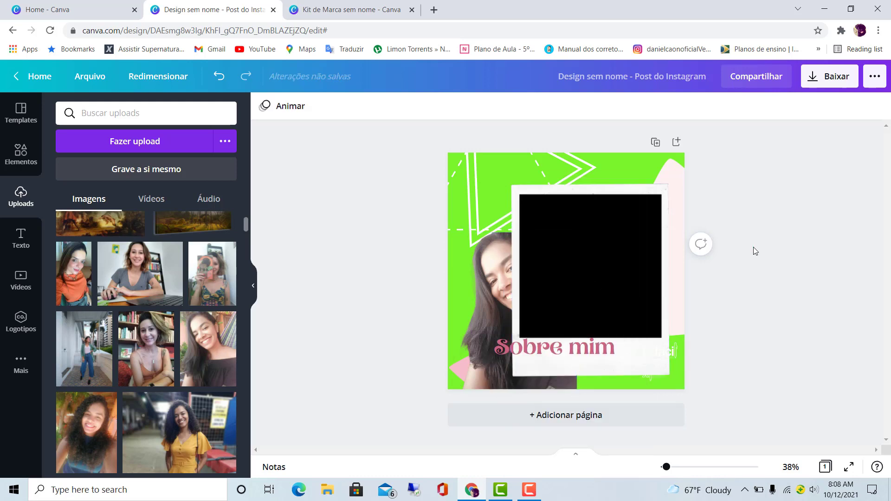
left_click_drag(512, 263, 465, 266)
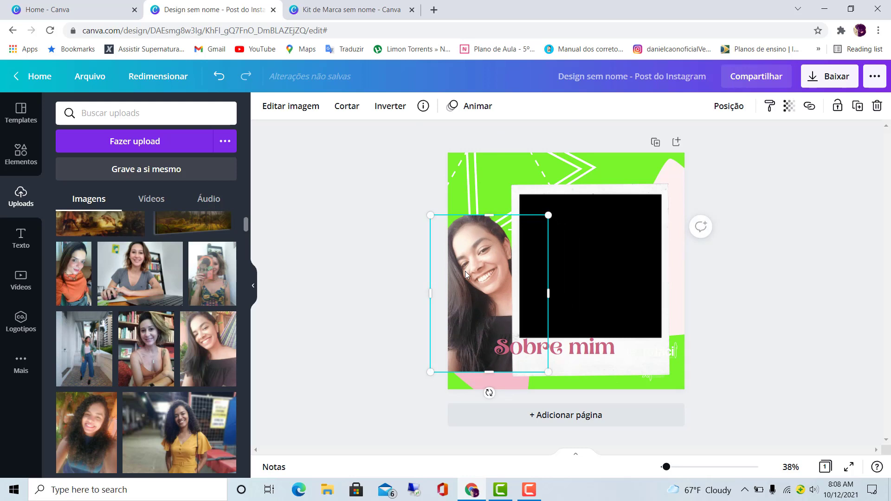
left_click(610, 289)
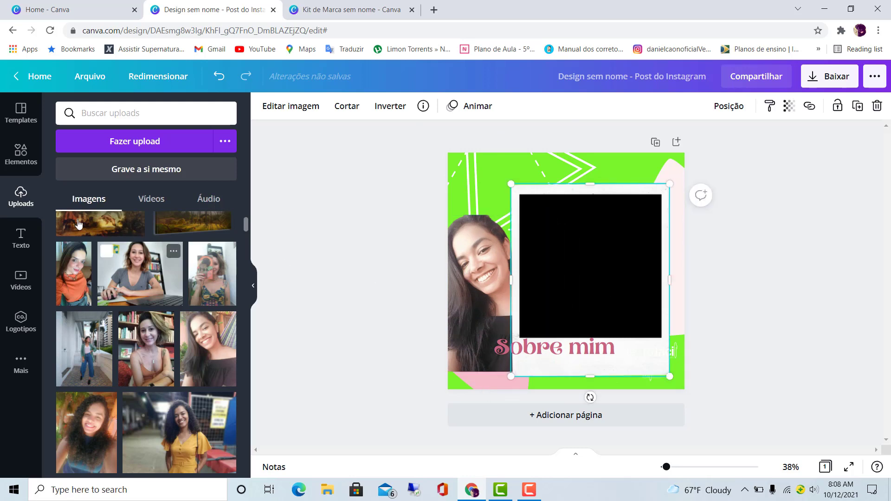
- Add a square from the basic lines and shapes and place it over the Polaroid frame and the woman's cut-out
left_click(11, 159)
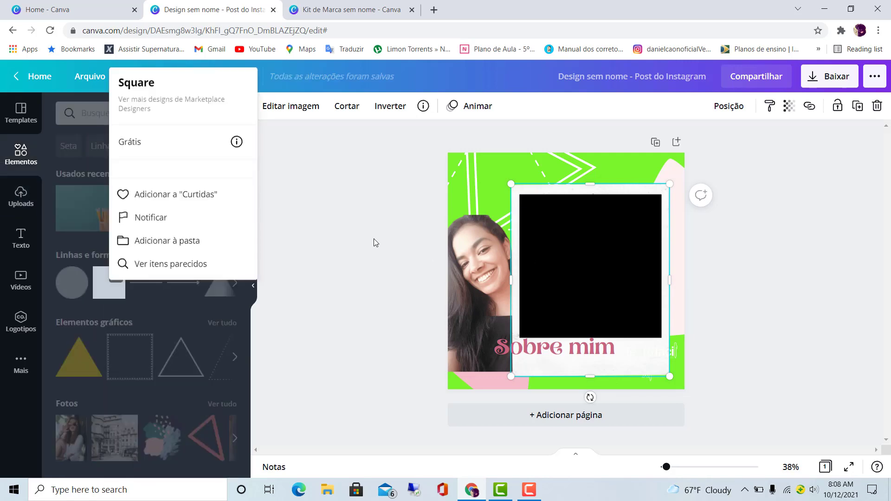
left_click(381, 230)
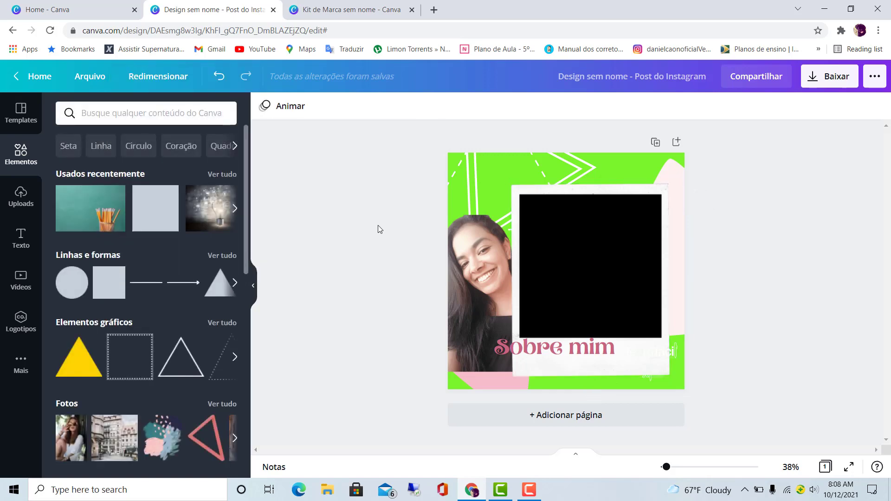
left_click(116, 276)
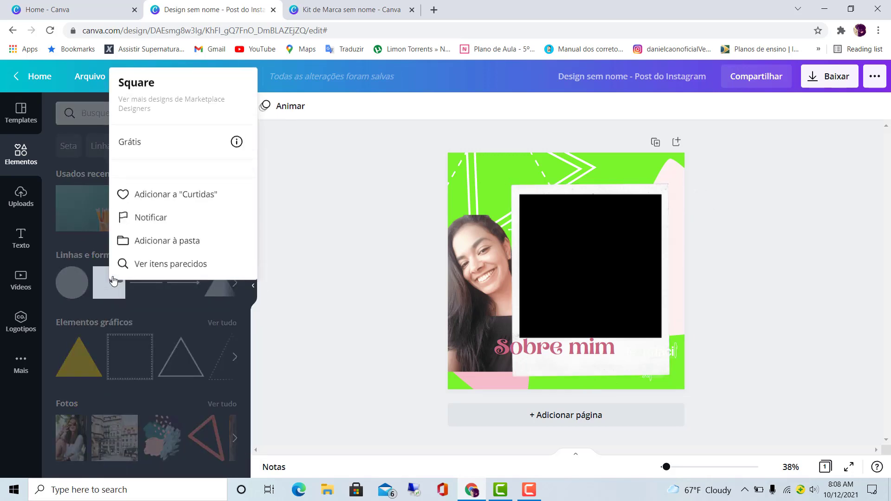
left_click(102, 292)
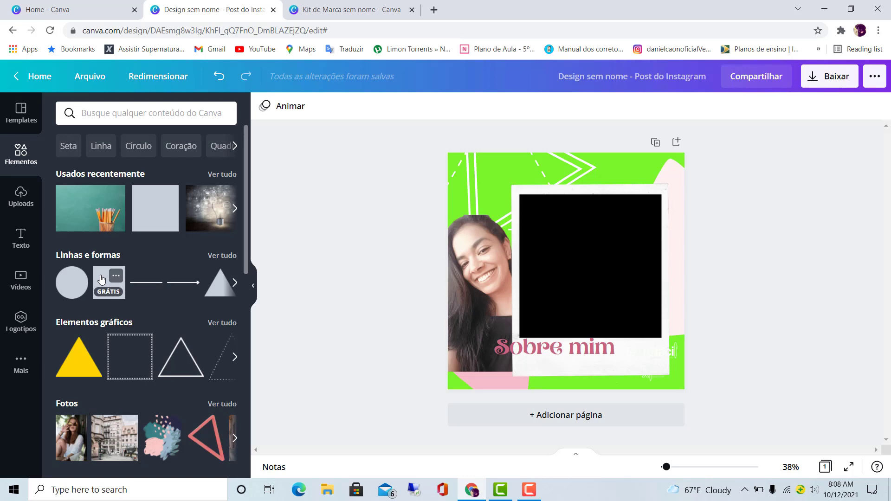
left_click(102, 280)
mouse_move(589, 246)
left_mouse_down()
mouse_move(589, 272)
mouse_move(584, 262)
left_mouse_up()
- Bring the woman's cut-out to the front, over the square, and shift the green square slightly up and left
right_click(467, 255)
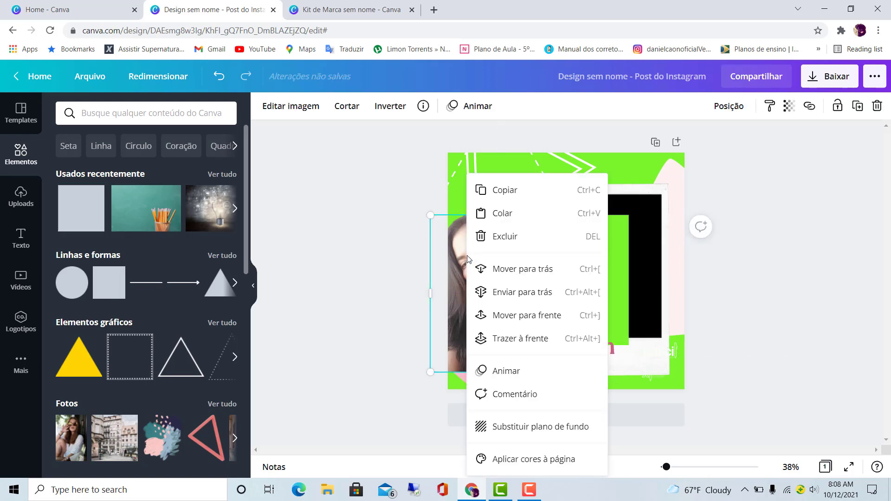
left_click(515, 339)
left_click(701, 264)
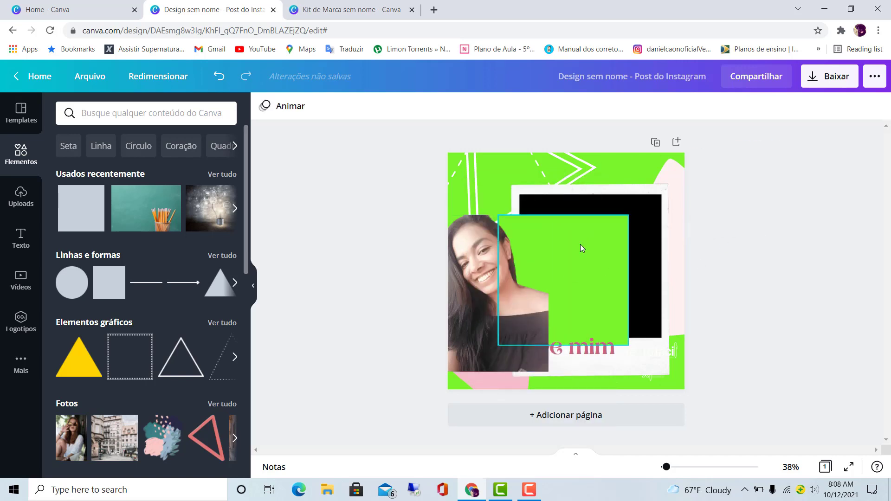
left_click_drag(581, 244, 573, 240)
left_click(590, 191)
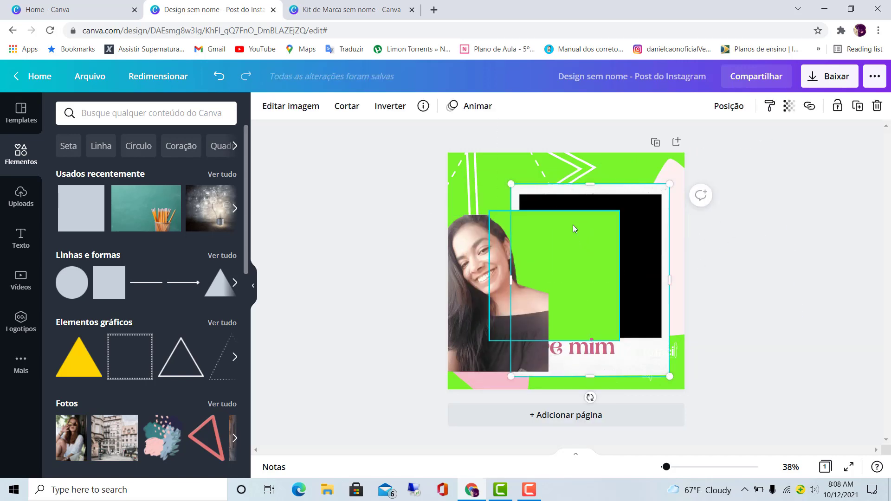
left_click(490, 267)
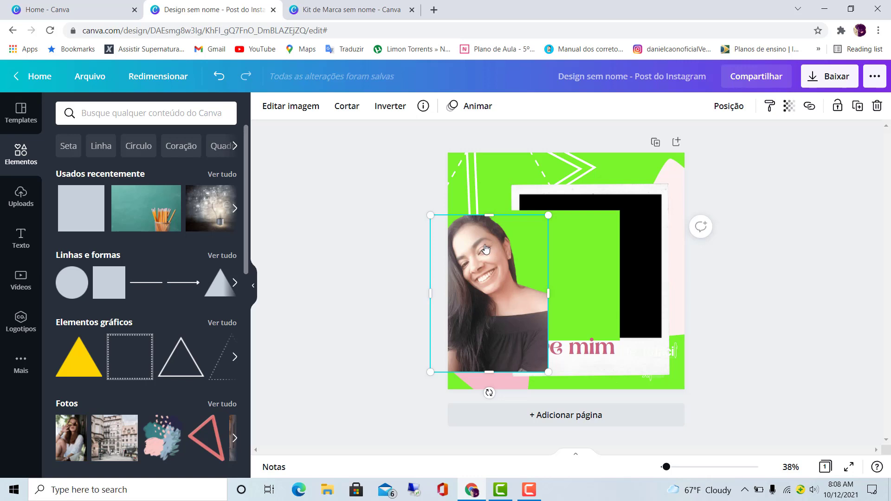
left_click(758, 288)
- Send the woman's cut-out back two layers, behind the "Sobre mim" title and then behind the green square
left_click(528, 272)
right_click(527, 272)
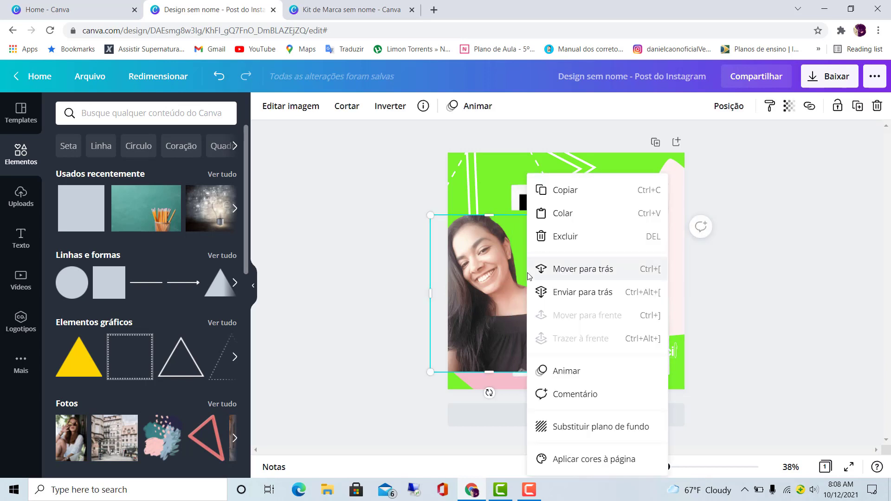
left_click(597, 277)
left_click(721, 261)
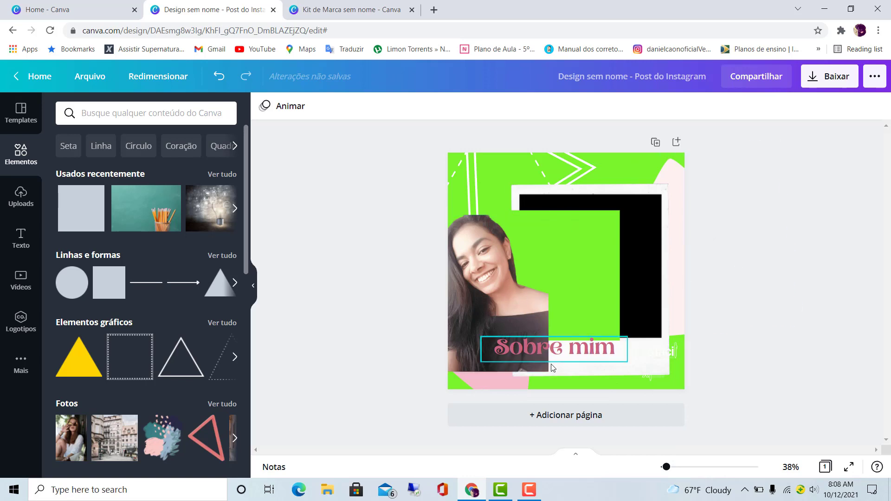
right_click(495, 280)
left_click(551, 272)
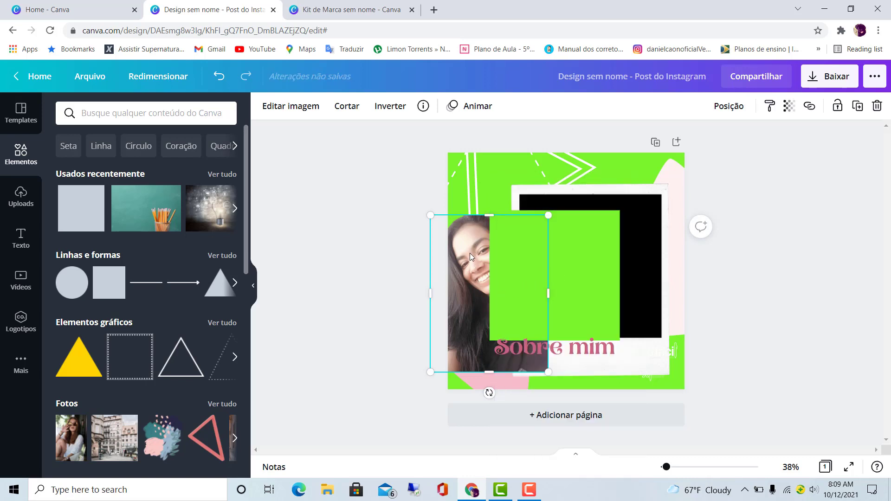
- Move the green square down and right inside the Polaroid frame, and send the woman's cut-out one layer back, behind the frame
left_click_drag(580, 261, 619, 263)
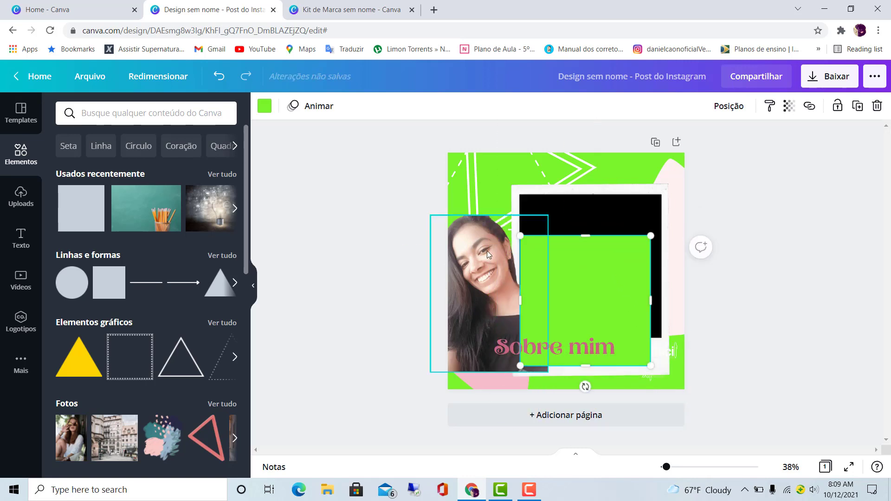
right_click(487, 251)
left_click(543, 269)
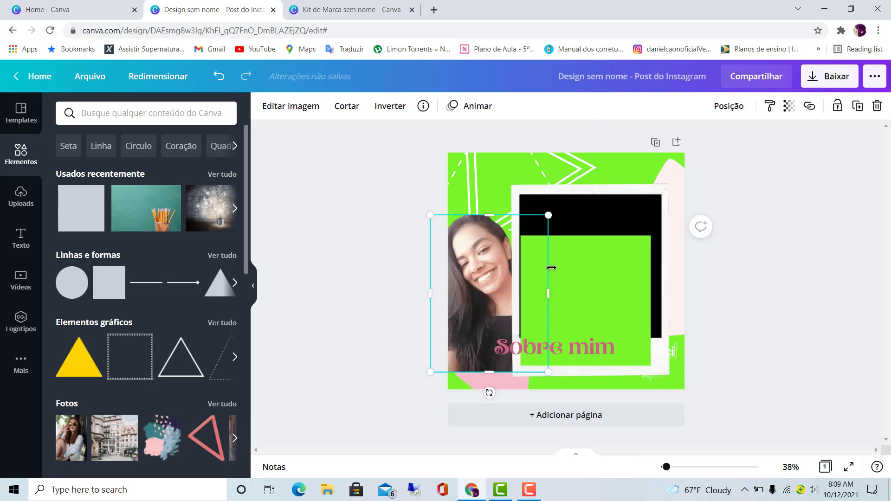
- Move the woman's cut-out right so it overlaps the Polaroid frame, and bring it in front of all elements
left_click_drag(477, 269, 515, 258)
left_click(751, 253)
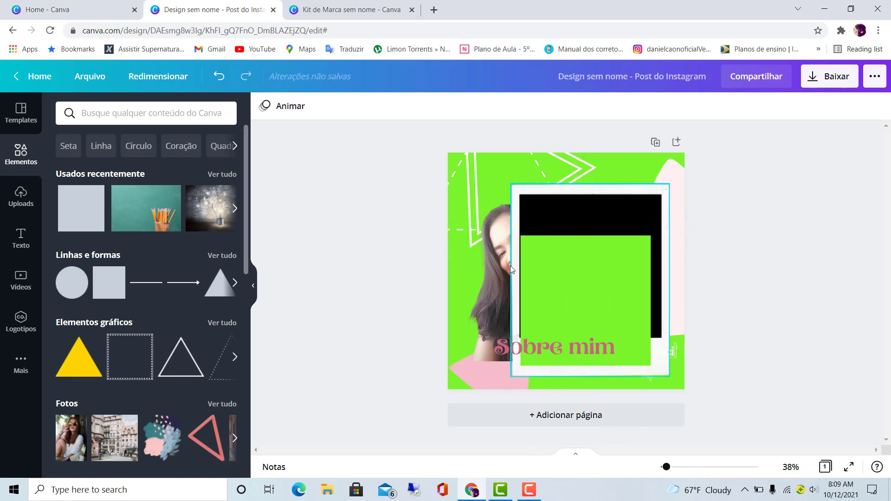
left_click(491, 262)
right_click(492, 262)
left_click(558, 341)
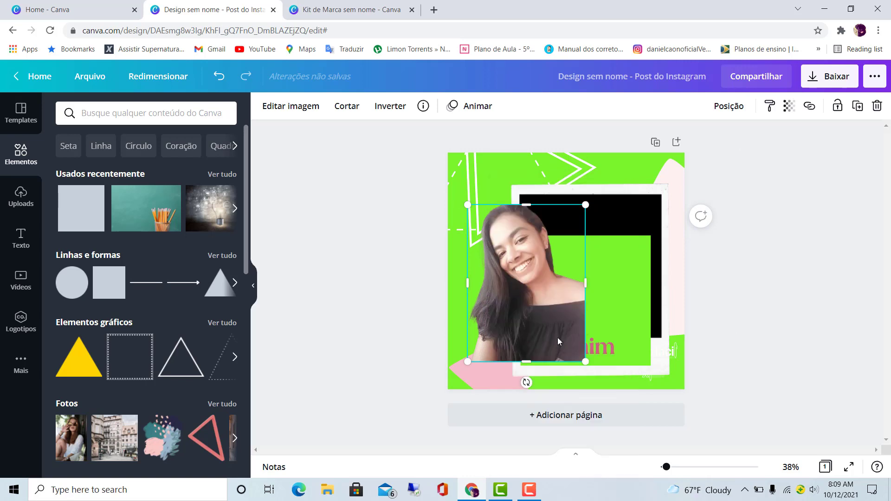
- Shift the "Sobre mim" title slightly right and move the woman's cut-out up so it sits above the title
left_click(604, 346)
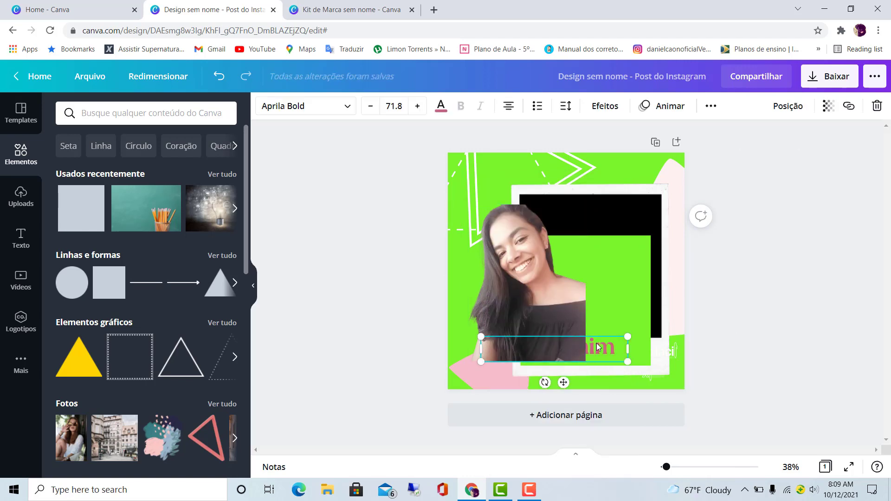
mouse_move(603, 346)
left_mouse_down()
mouse_move(609, 296)
mouse_move(610, 345)
left_mouse_up()
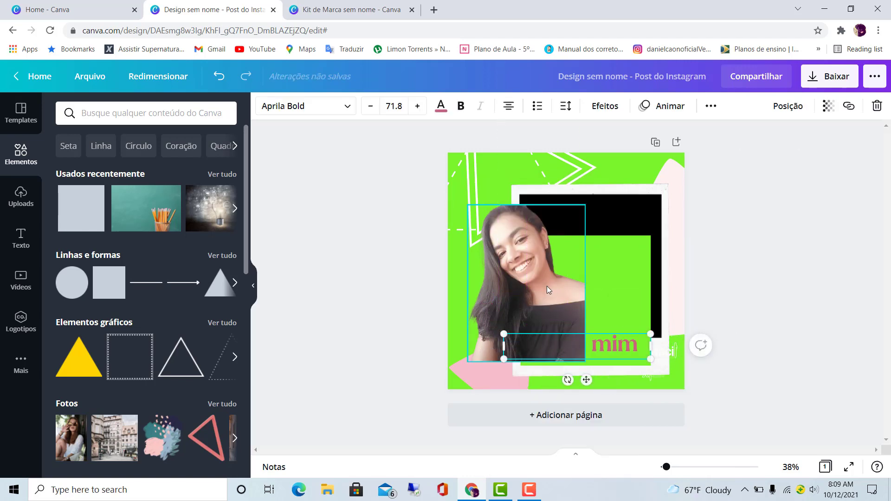
left_click_drag(547, 286, 548, 251)
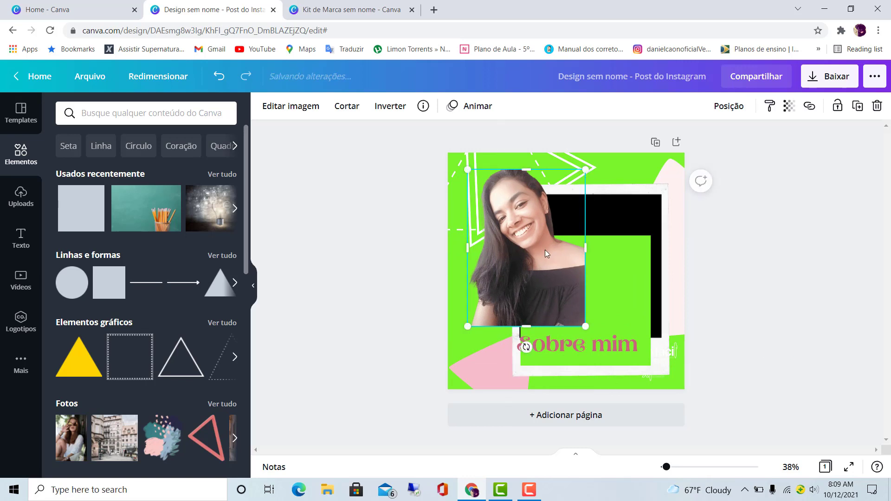
- Replace the page background with the woman's cut-out
right_click(530, 220)
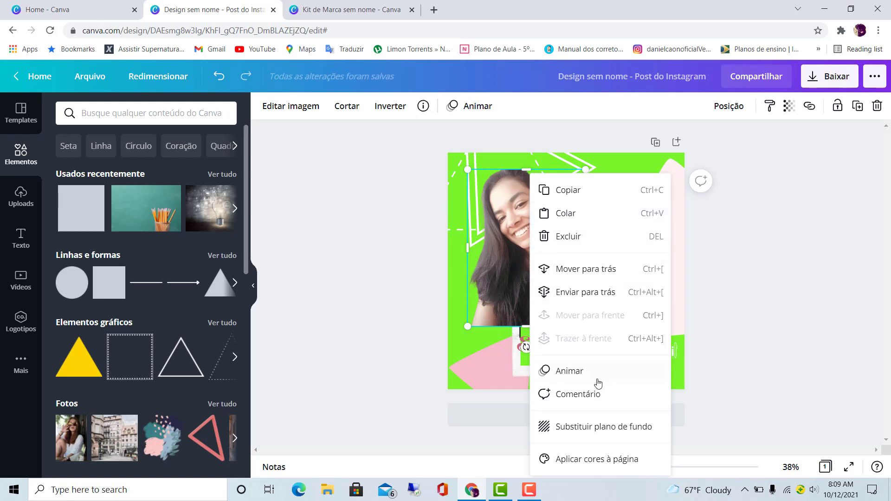
left_click(539, 426)
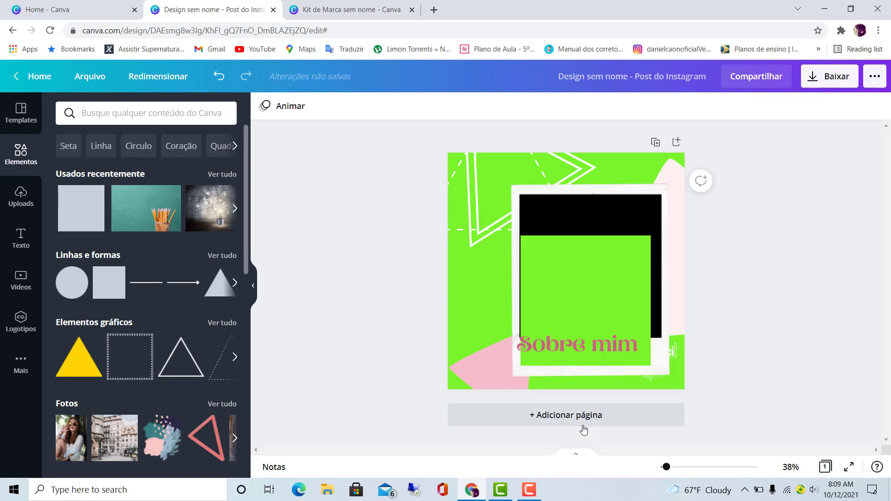
key("ctrl+z")
- Move the Polaroid frame and green square to the page's lower-right corner, and shift the triangle outlines at the top
left_click_drag(588, 203, 677, 342)
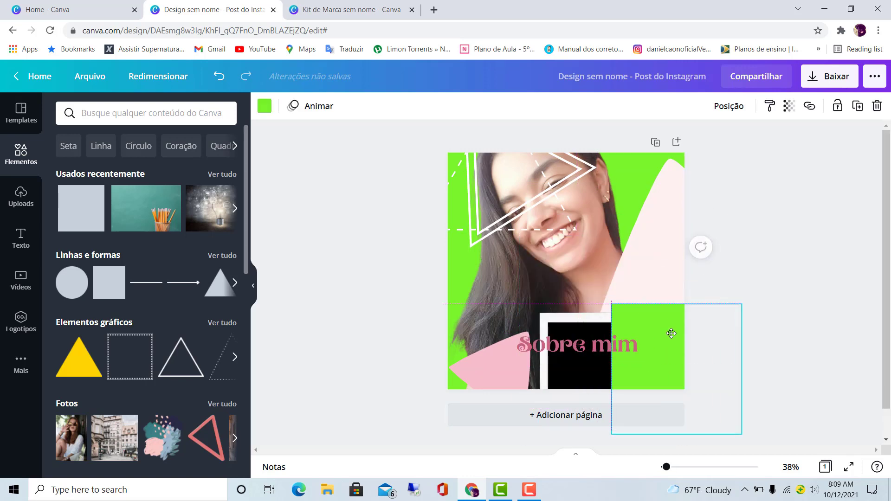
left_click(533, 222)
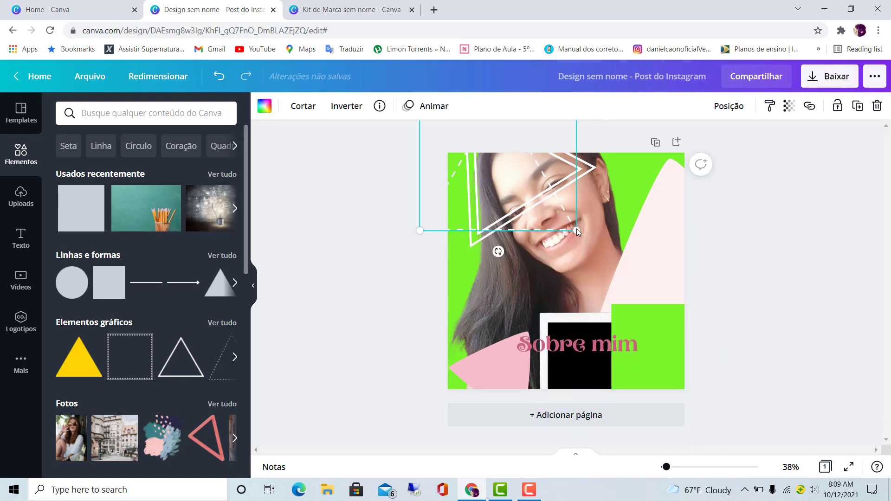
left_click_drag(559, 219, 493, 246)
left_click_drag(529, 209, 535, 209)
left_click(817, 252)
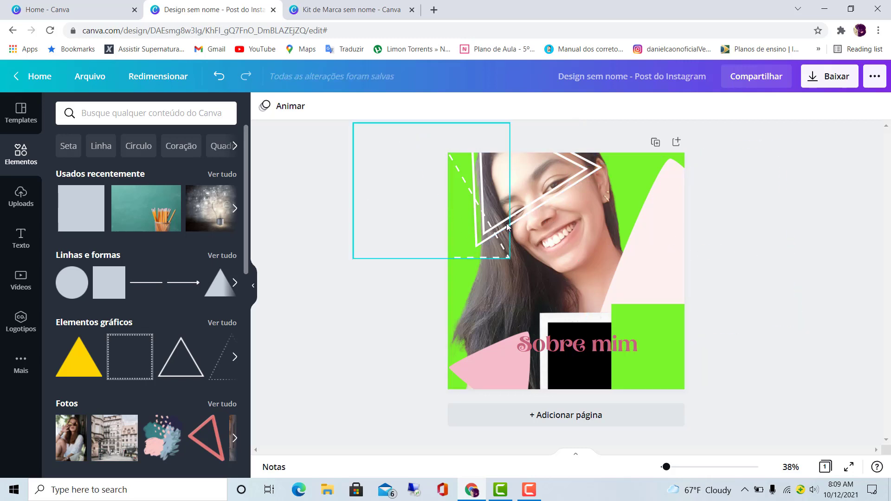
- Delete the "Sobre mim" title, the green square, the Polaroid frame and the pale pink shape from the page
left_click(648, 337)
key("Delete")
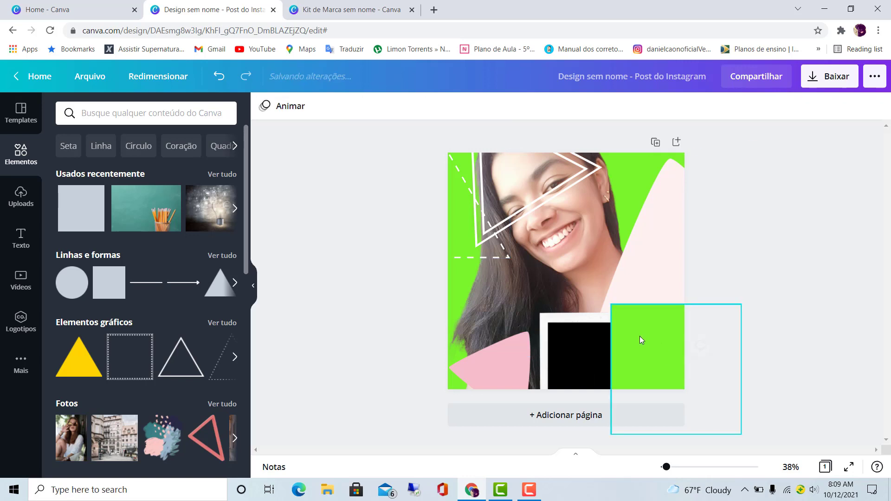
left_click(641, 332)
key("Delete")
left_click(597, 337)
key("Delete")
left_click(643, 290)
key("Delete")
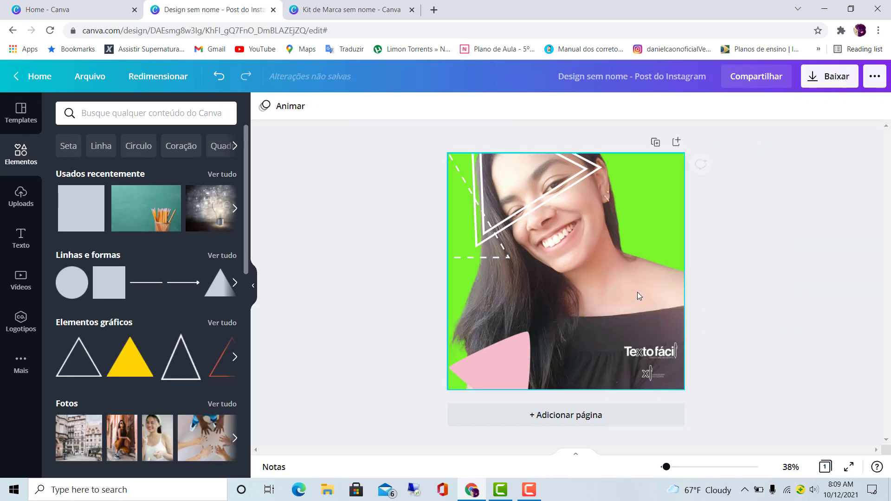
- Delete the pink shape in the lower-left corner, the dashed triangle and the white triangle outline
left_click(526, 339)
key("Delete")
left_click(509, 255)
key("Delete")
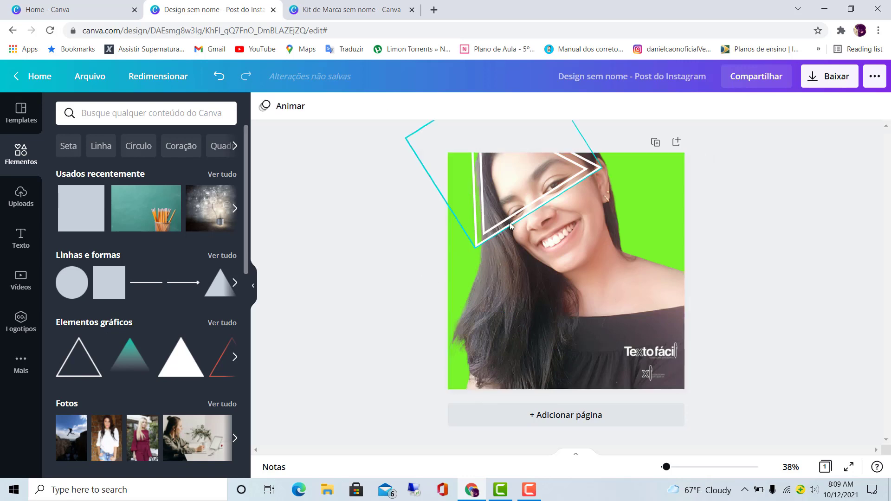
left_click(510, 223)
key("Delete")
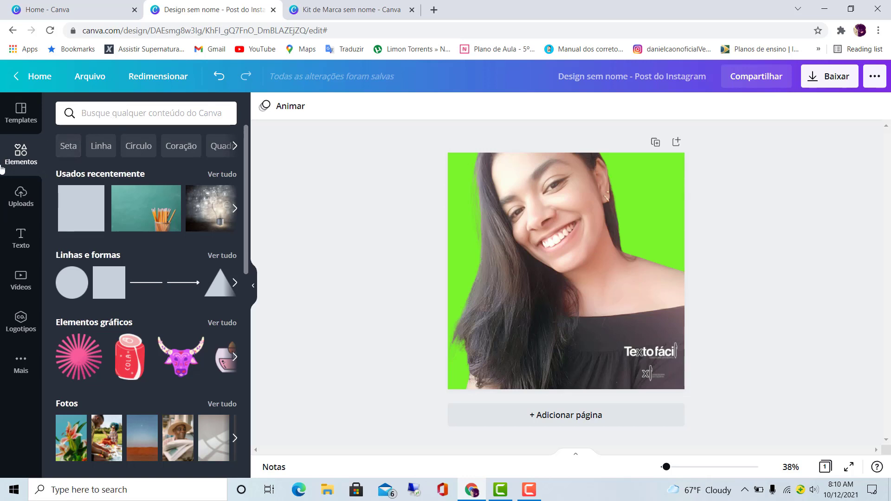
- Search the elements for "livros" and browse the results, including the photo, graphic, video and audio categories
left_click(127, 108)
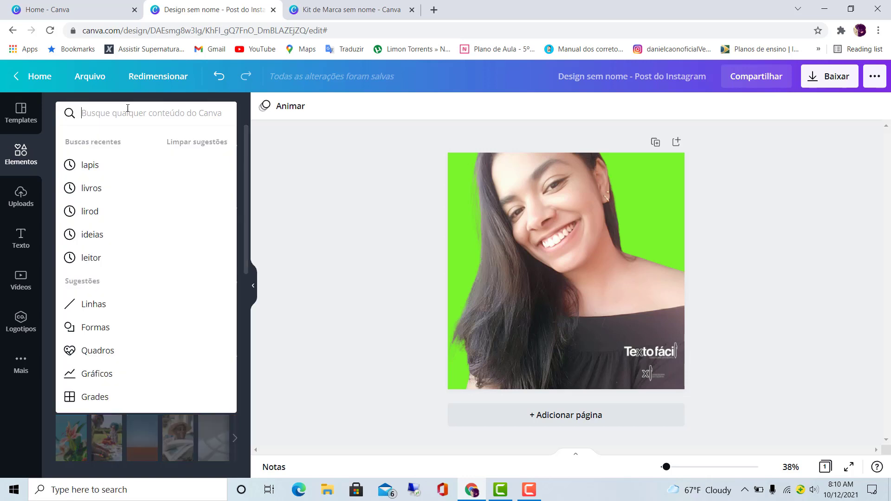
type("livros")
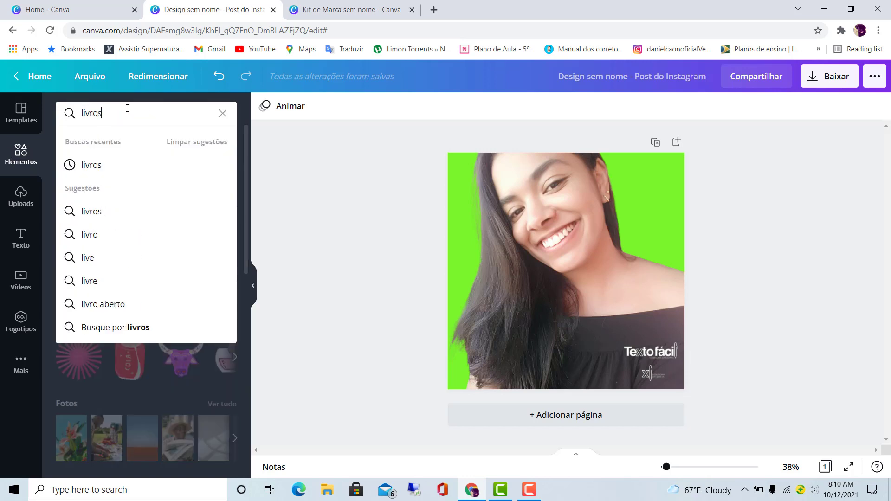
key("Return")
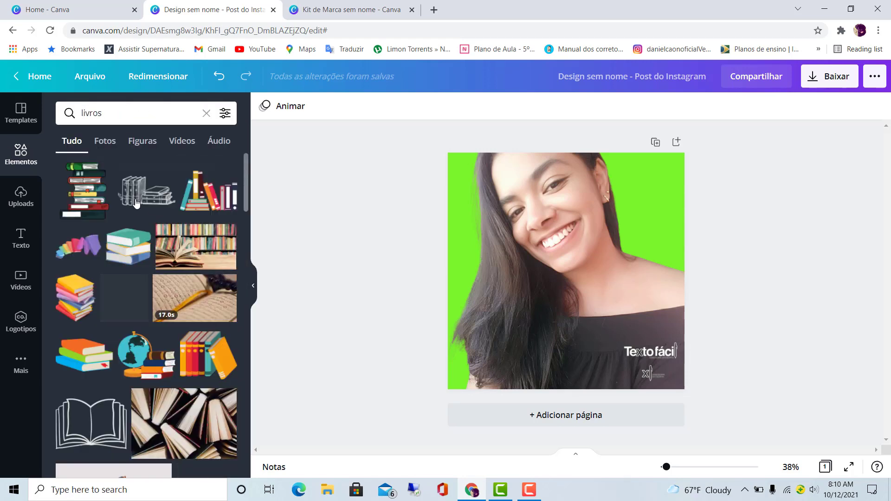
scroll(133, 219, "down", 2)
scroll(134, 218, "down", 10)
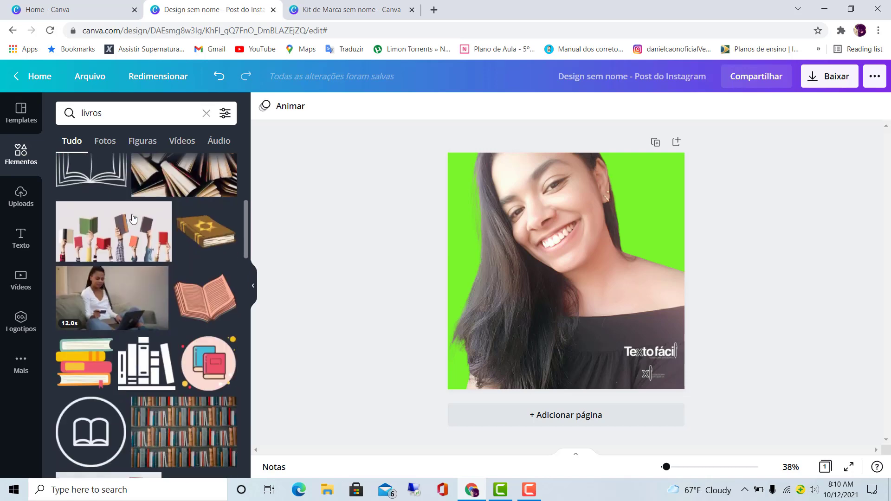
scroll(134, 218, "down", 10)
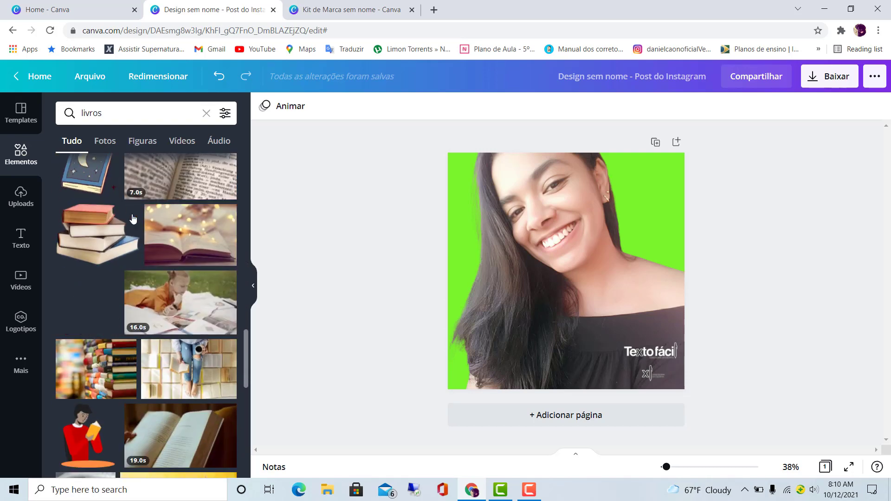
scroll(134, 219, "down", 8)
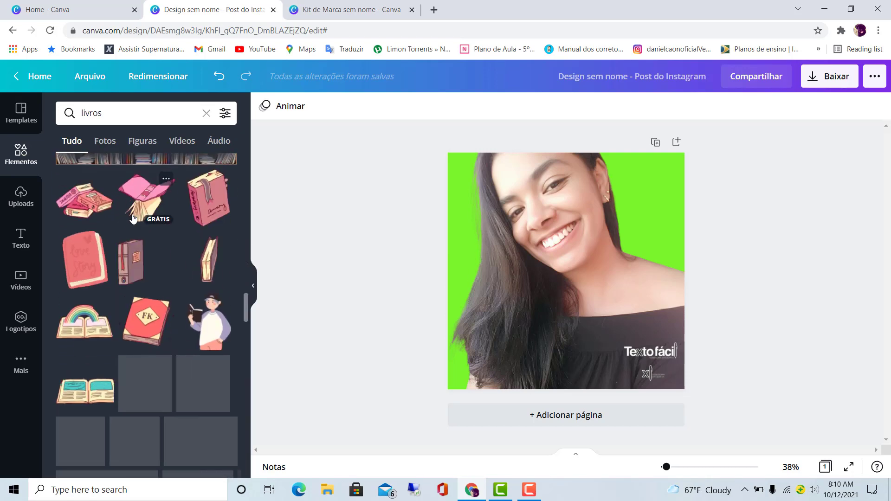
scroll(134, 218, "up", 5)
scroll(133, 219, "up", 3)
left_click(105, 143)
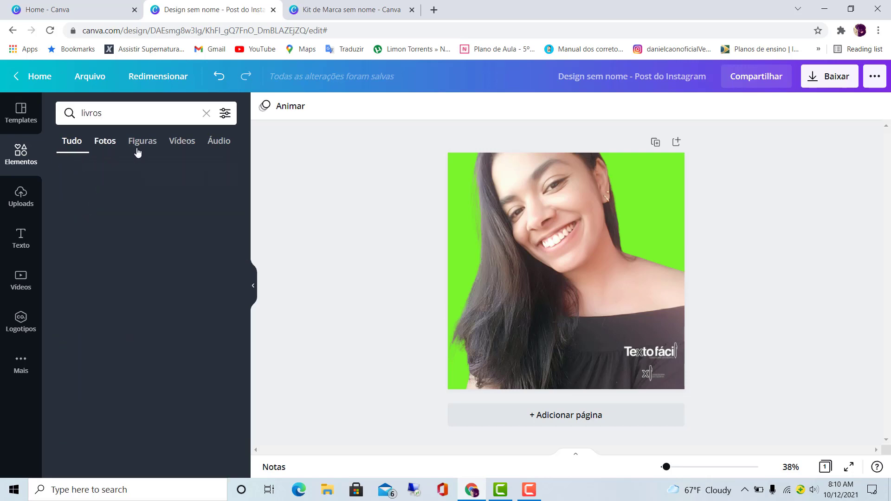
left_click(153, 144)
left_click(181, 143)
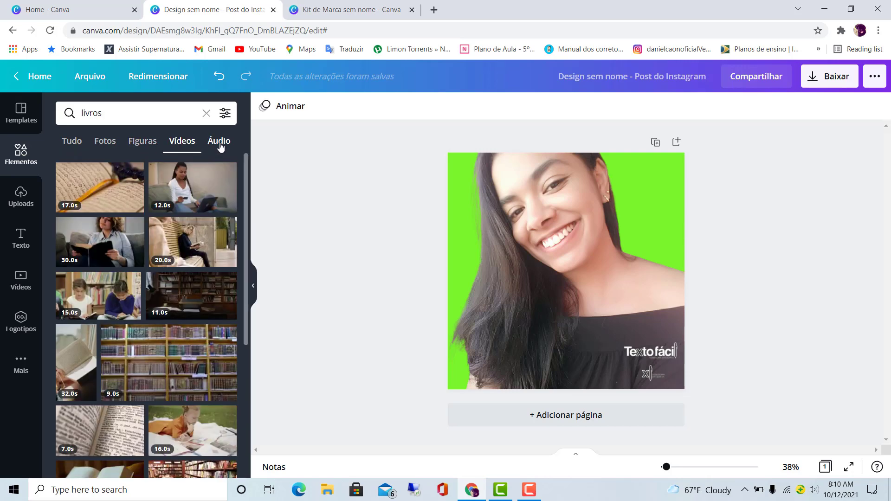
left_click(220, 144)
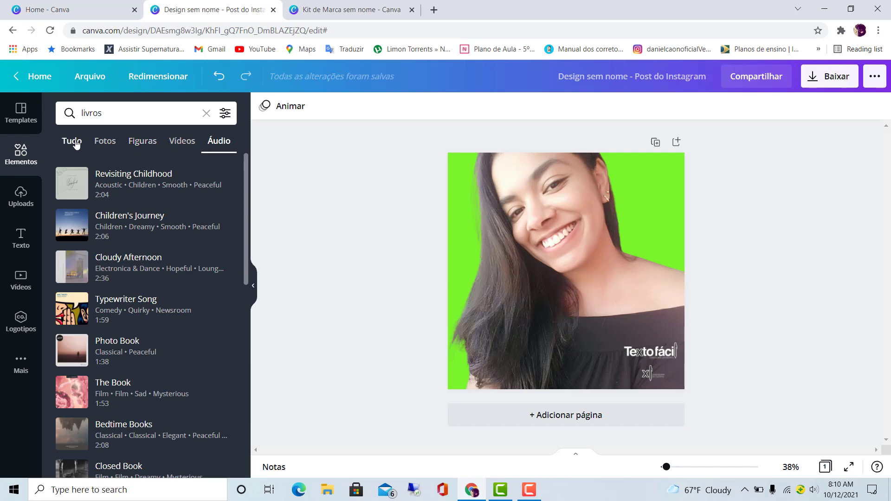
left_click(74, 143)
- Search the elements for "lapis" and add the green chalkboard photo with the pencil holder to the page
left_click(207, 115)
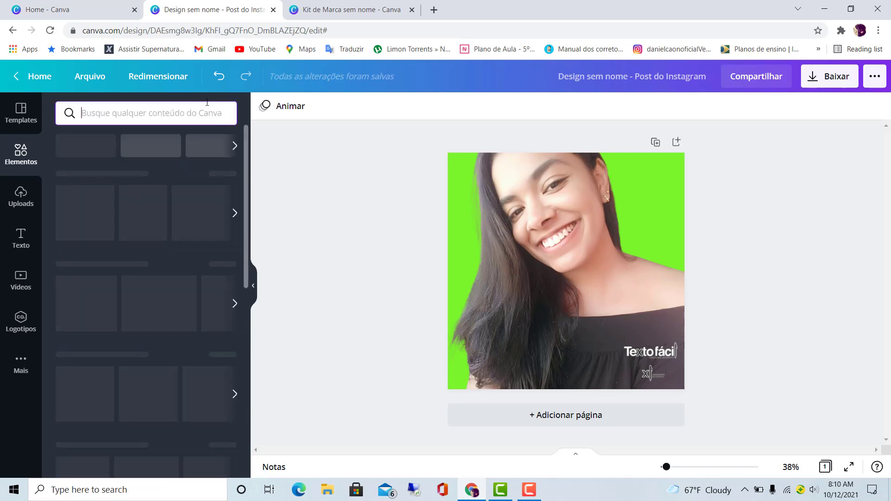
type("lsp")
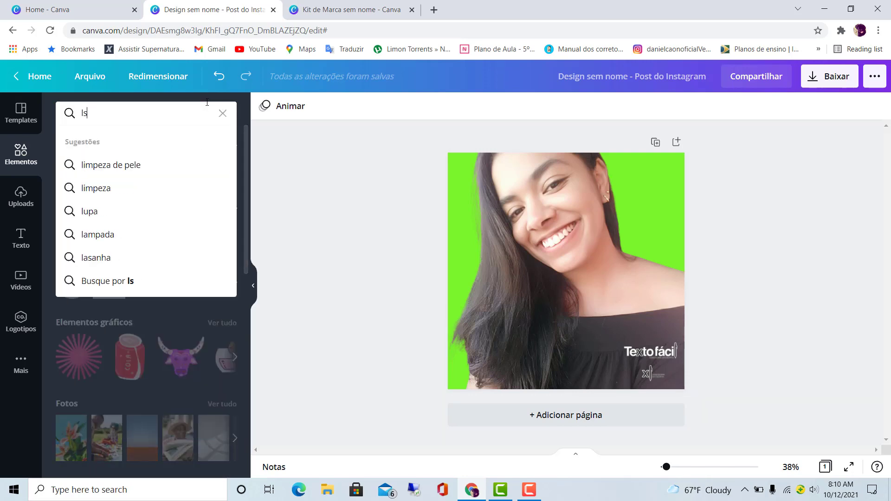
key("BackSpace")
type("apis")
key("Return")
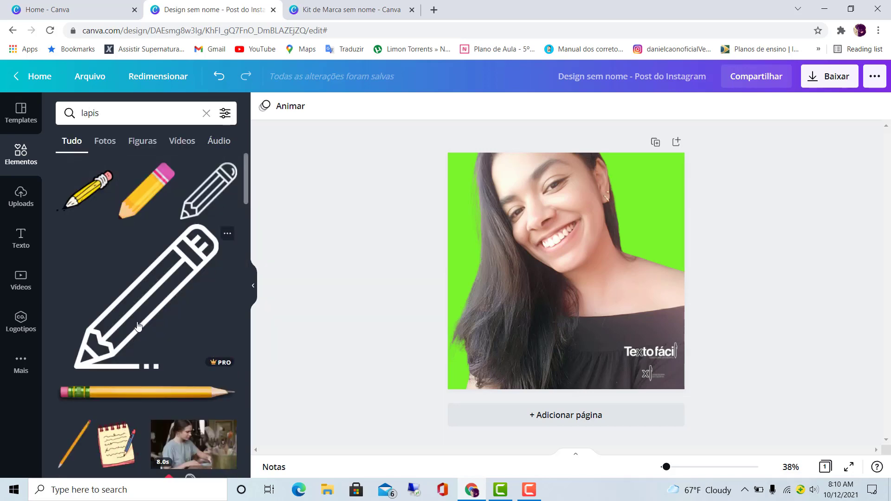
scroll(138, 328, "down", 3)
scroll(137, 327, "down", 10)
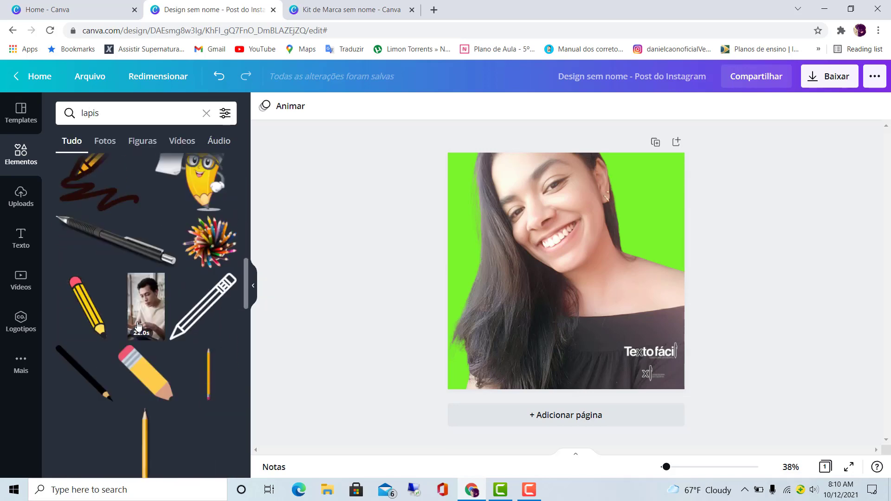
scroll(138, 326, "down", 5)
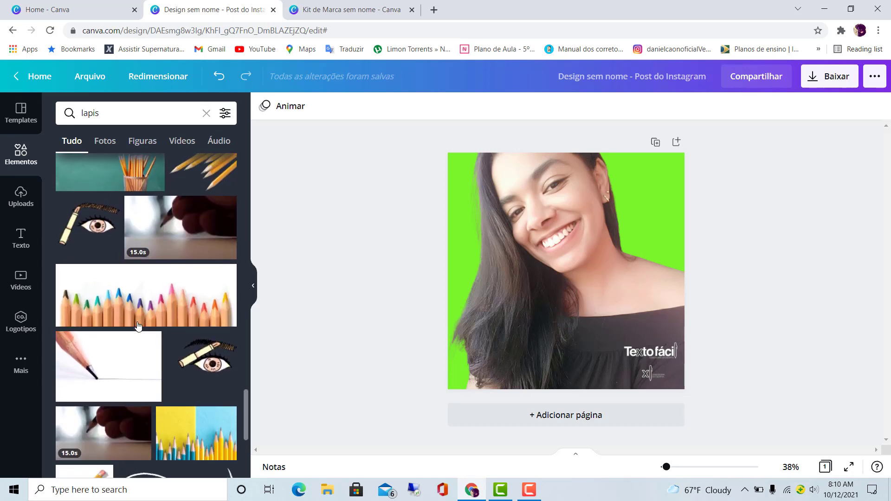
scroll(138, 320, "up", 2)
left_click(134, 280)
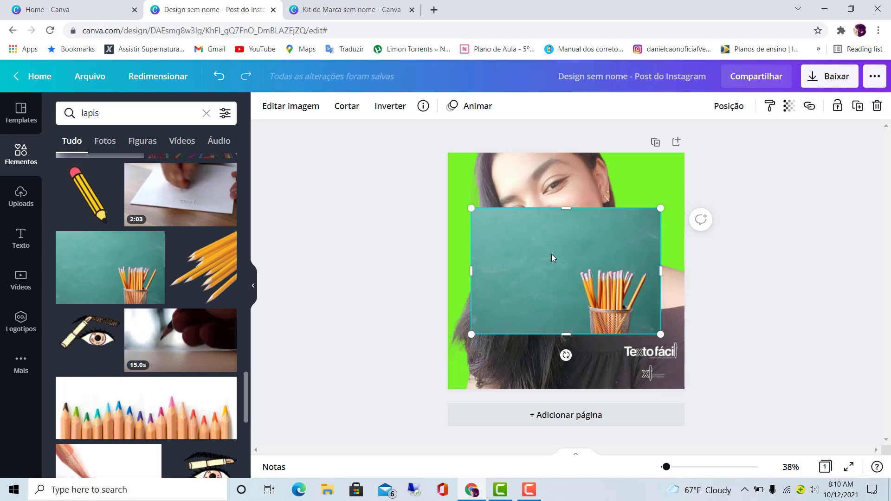
- Remove the chalkboard photo's background and move the pencil holder to the page's lower-left corner
right_click(532, 233)
left_click(504, 238)
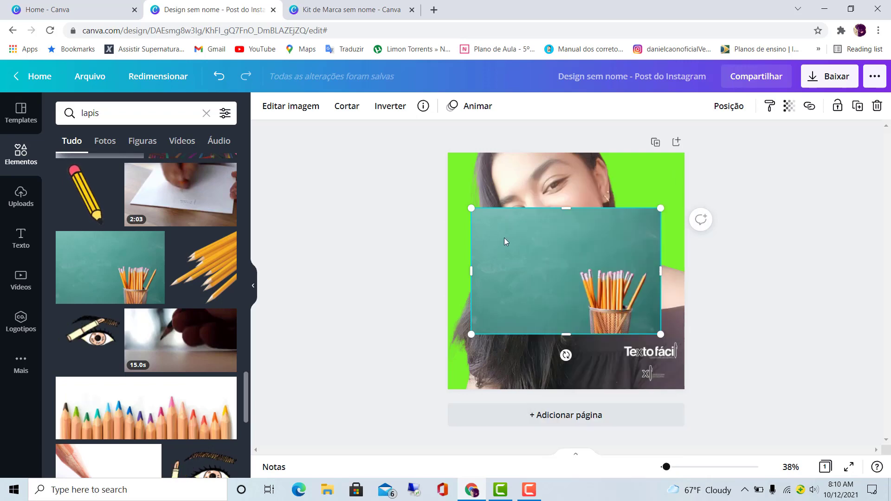
double_click(504, 238)
left_click(327, 112)
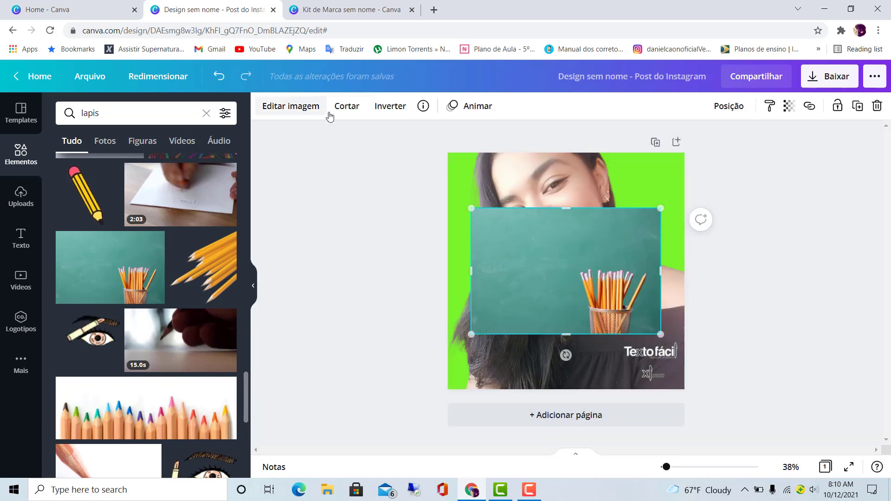
left_click(299, 108)
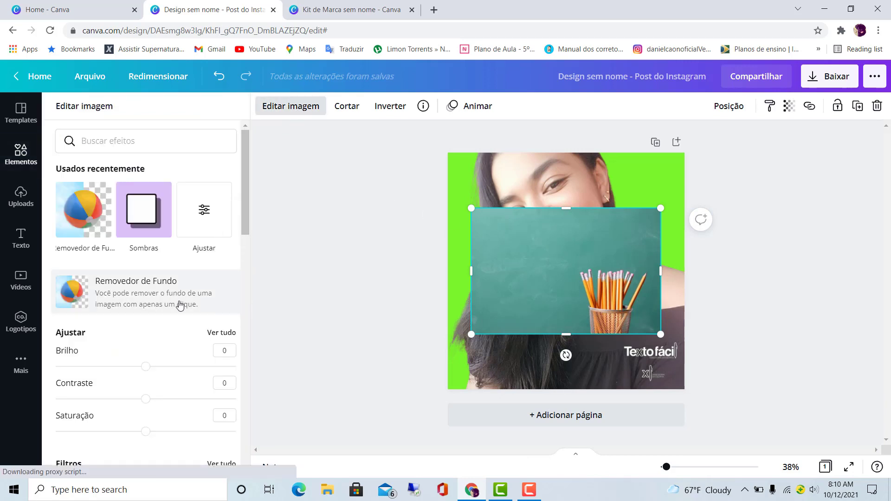
left_click(151, 299)
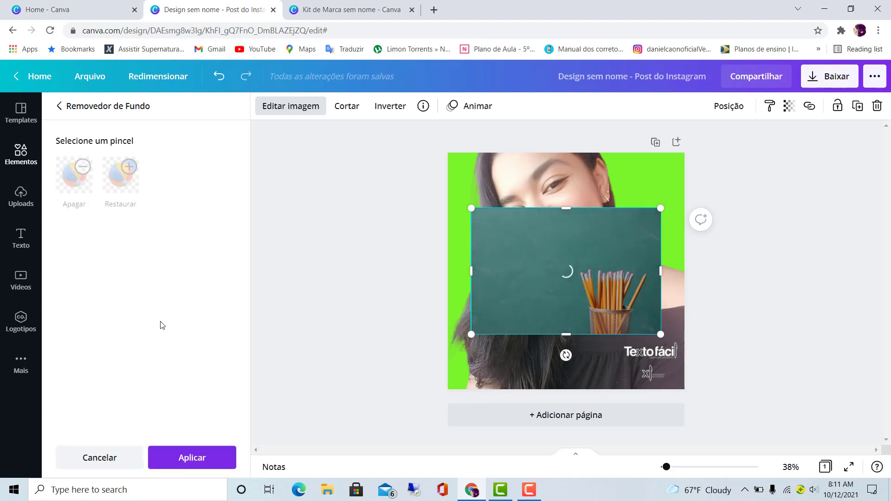
left_click(190, 456)
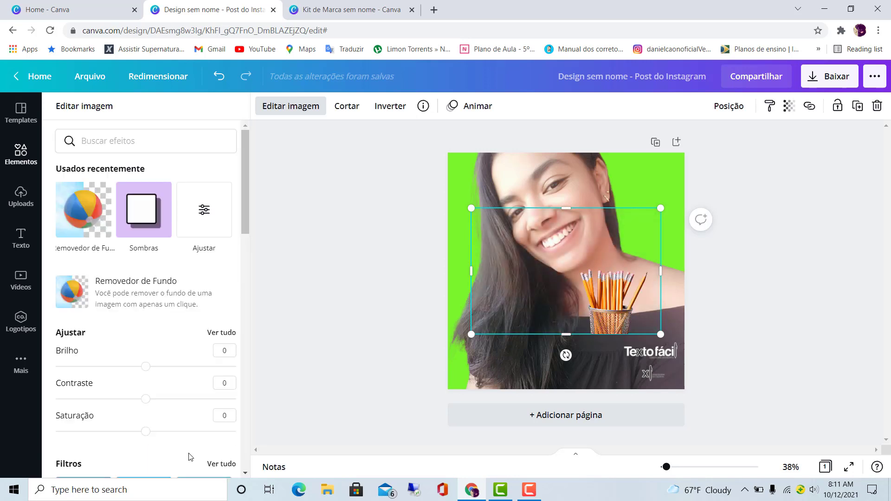
mouse_move(611, 315)
left_mouse_down()
mouse_move(581, 325)
mouse_move(580, 373)
mouse_move(587, 372)
mouse_move(468, 362)
mouse_move(491, 358)
mouse_move(479, 366)
left_mouse_up()
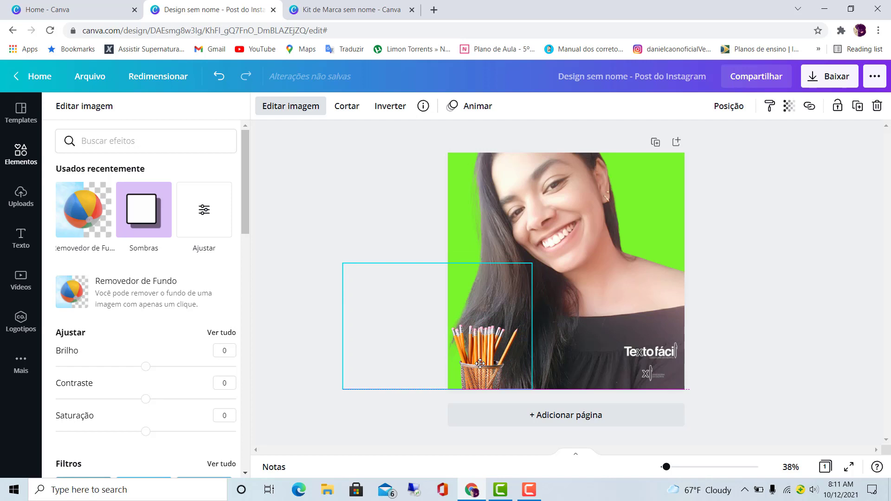
left_click(749, 232)
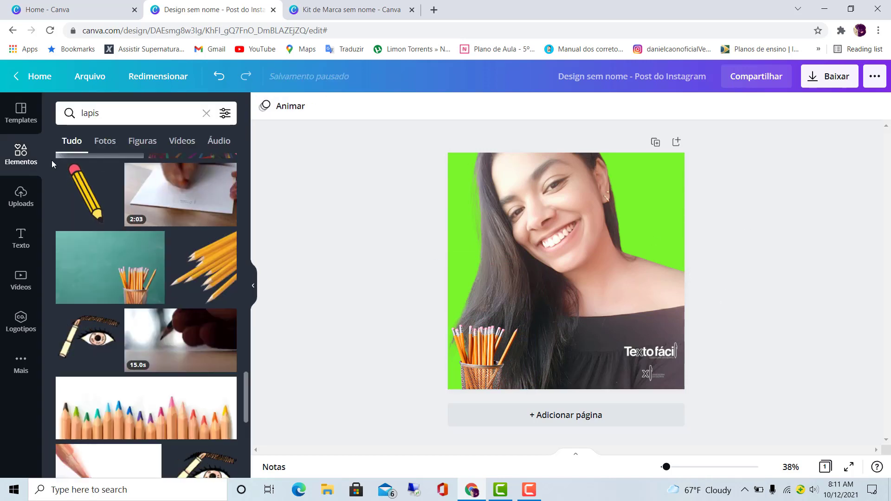
- Add a subtitle text box to the page
left_click(24, 238)
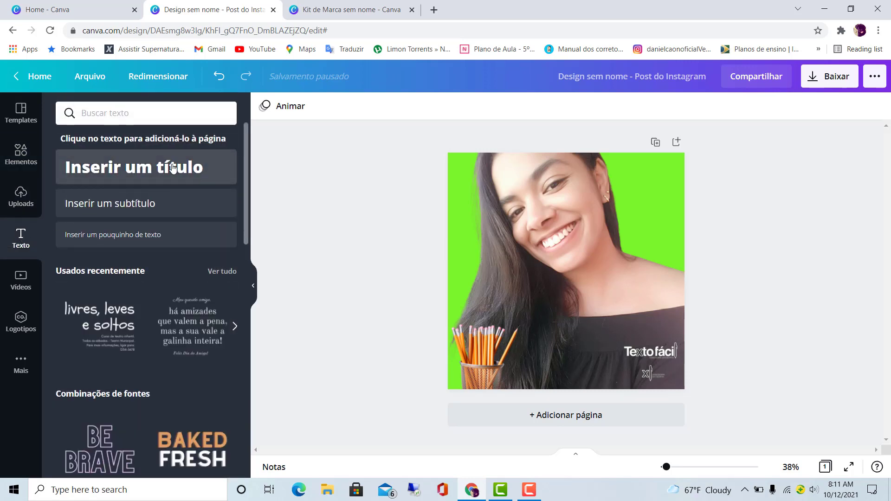
scroll(165, 342, "down", 1)
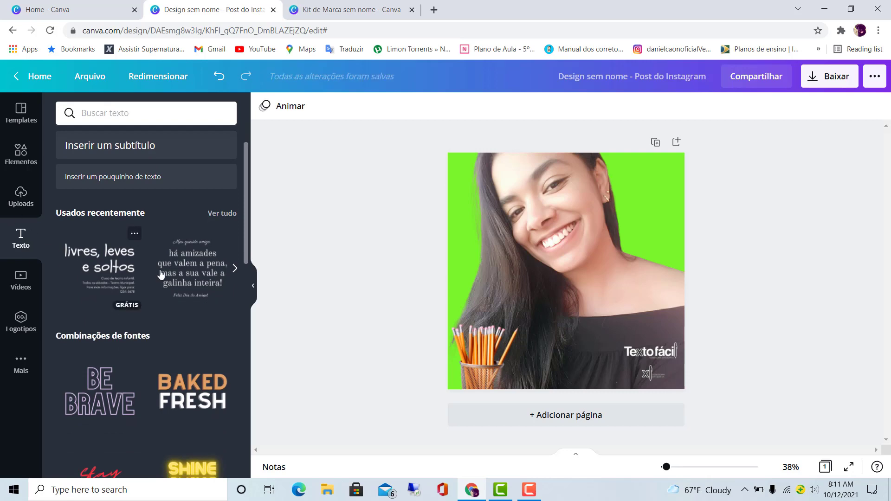
scroll(165, 276, "down", 2)
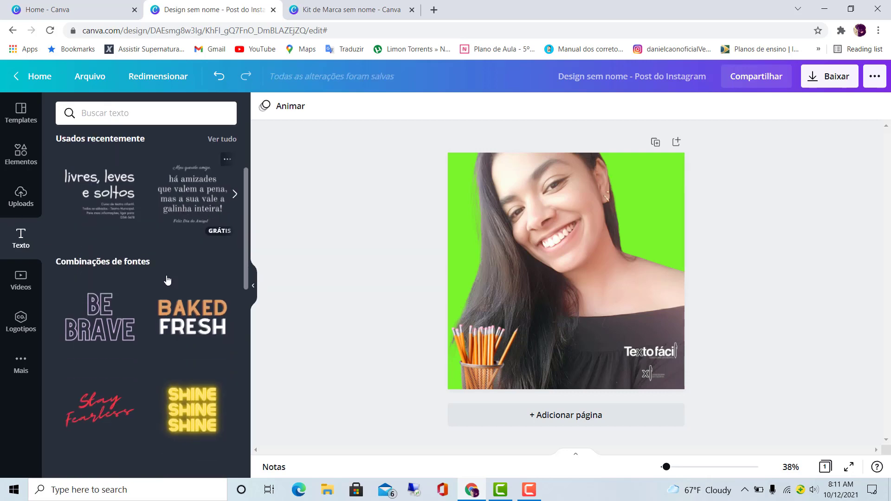
scroll(168, 281, "down", 3)
scroll(209, 269, "up", 5)
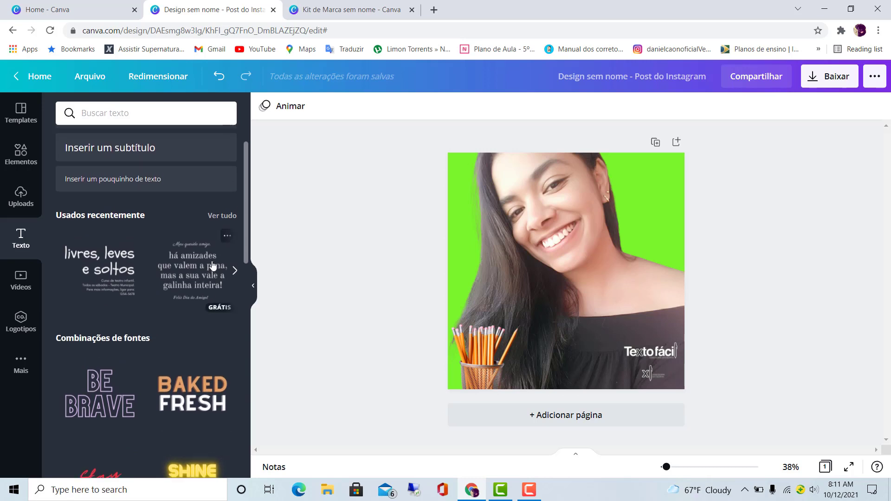
scroll(213, 266, "up", 2)
left_click(107, 207)
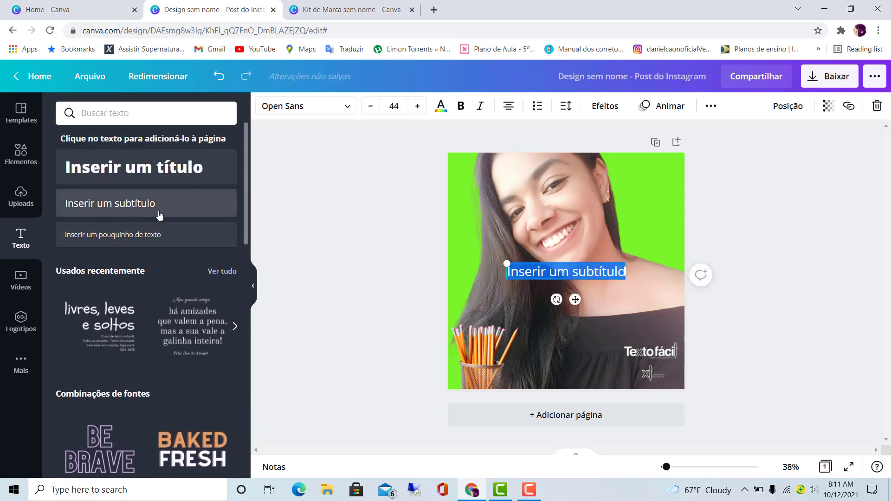
- Replace the subtitle's placeholder text with the woman's name
left_click(595, 271)
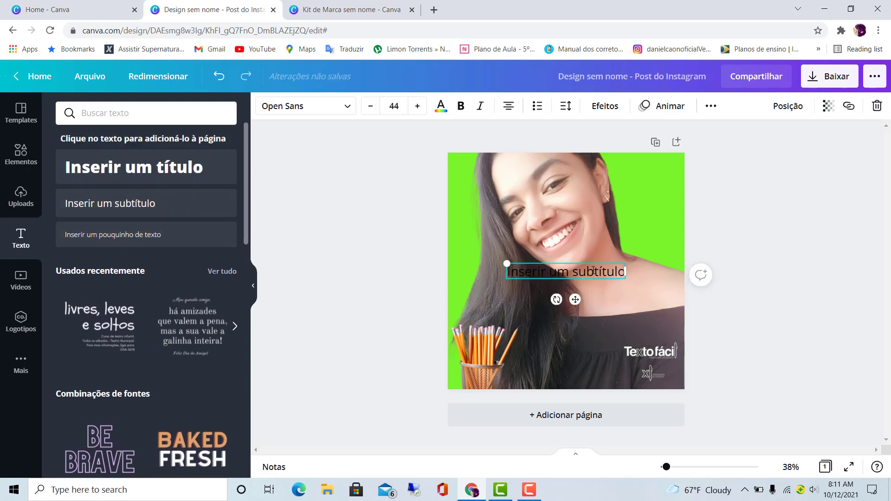
key("BackSpace")
key("BackSpace")
key("BackSpace")
key("BackSpace")
key("BackSpace")
key("BackSpace")
key("BackSpace")
key("BackSpace")
key("BackSpace")
key("BackSpace")
key("BackSpace")
key("BackSpace")
key("BackSpace")
key("BackSpace")
key("BackSpace")
key("BackSpace")
key("BackSpace")
key("BackSpace")
key("BackSpace")
key("BackSpace")
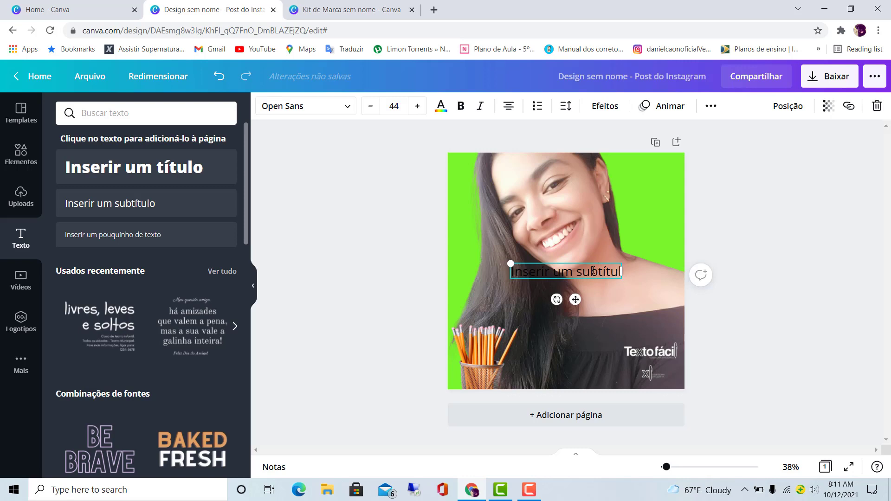
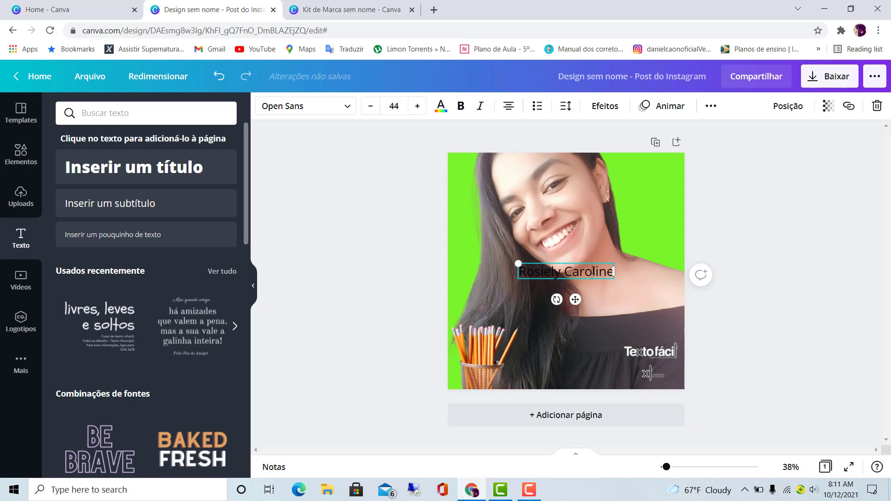
- Color the whole name text white from the Wild Orchid palette and make it bold
key("ctrl+shift+Left")
key("ctrl+shift+Left")
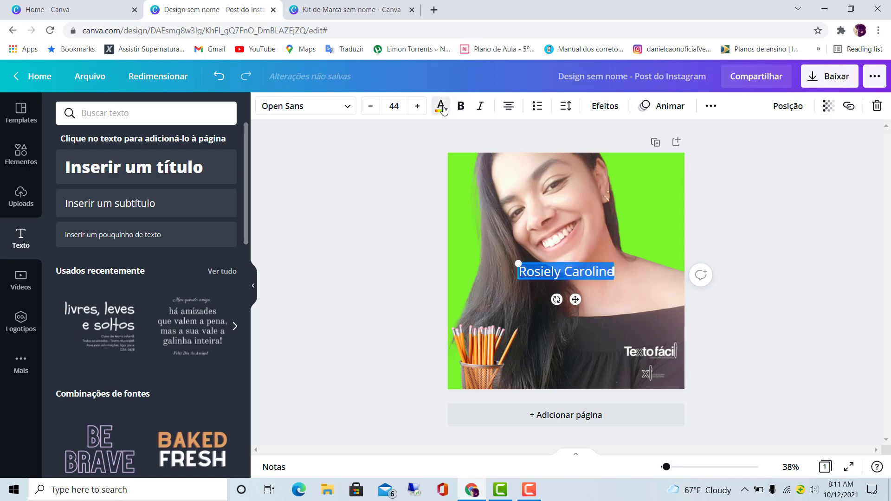
left_click(441, 106)
left_click(101, 282)
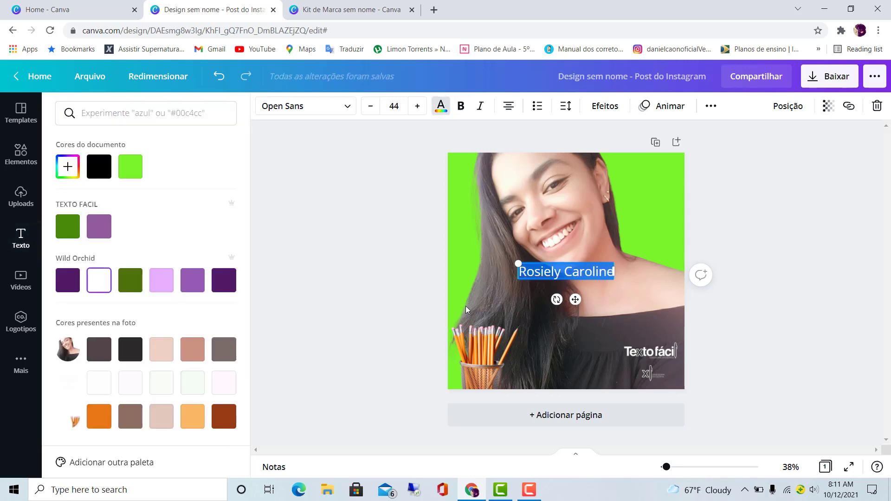
left_click(461, 106)
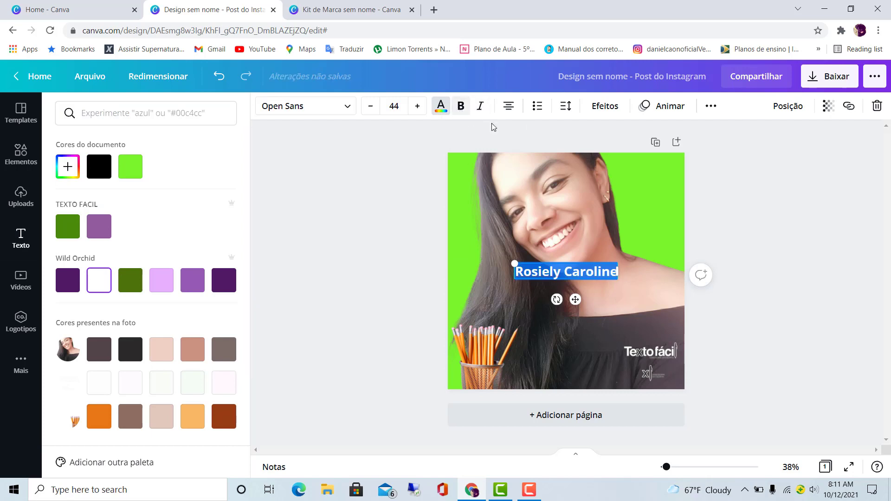
- Change the font of the woman's name text to Merriweather
left_click(820, 231)
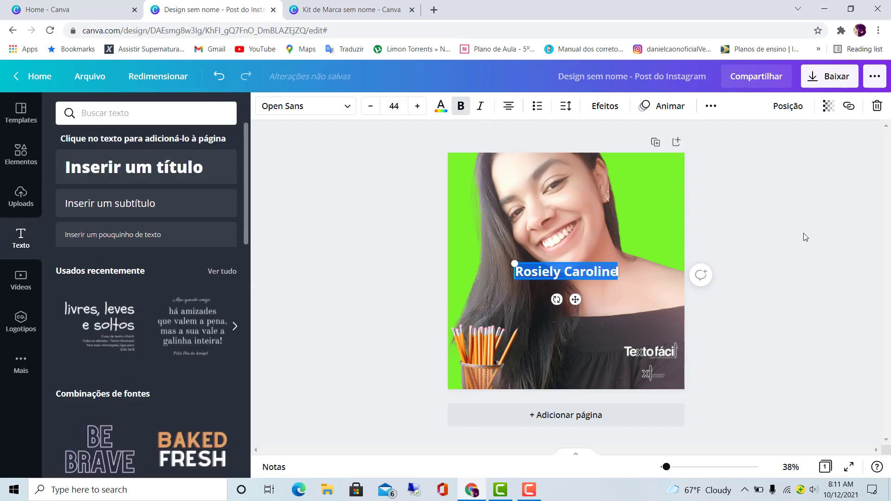
left_click(604, 272)
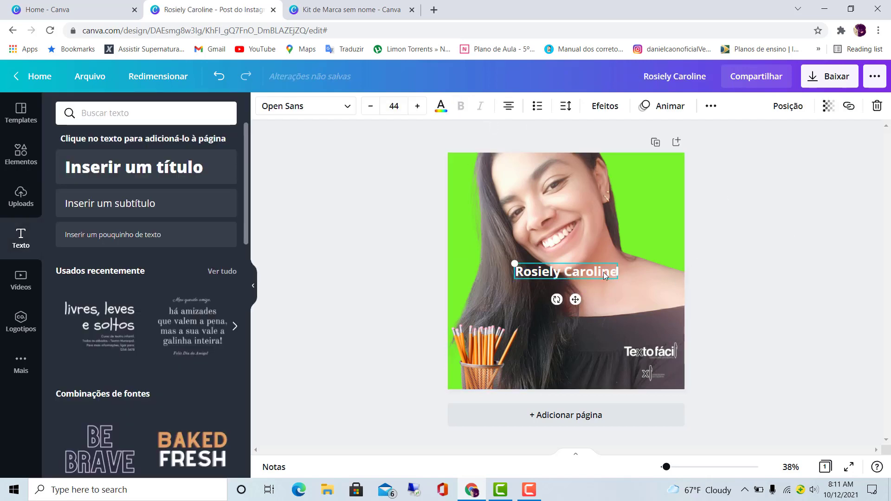
left_click(346, 106)
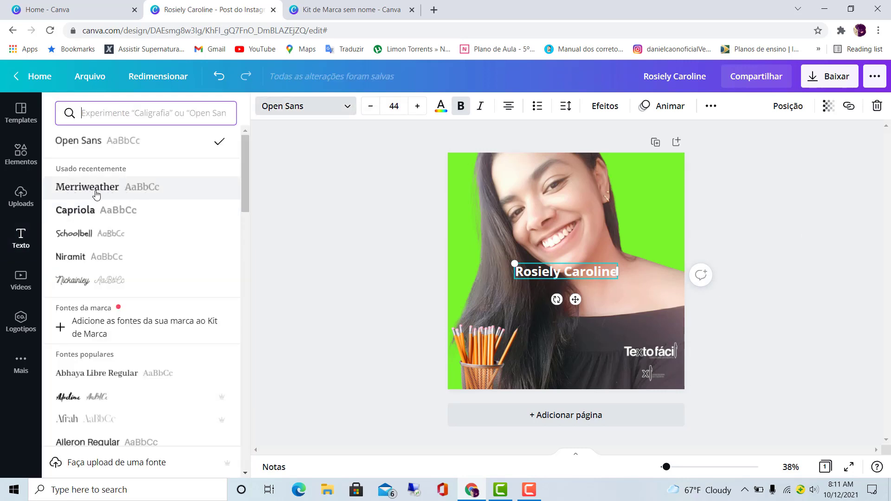
left_click(120, 192)
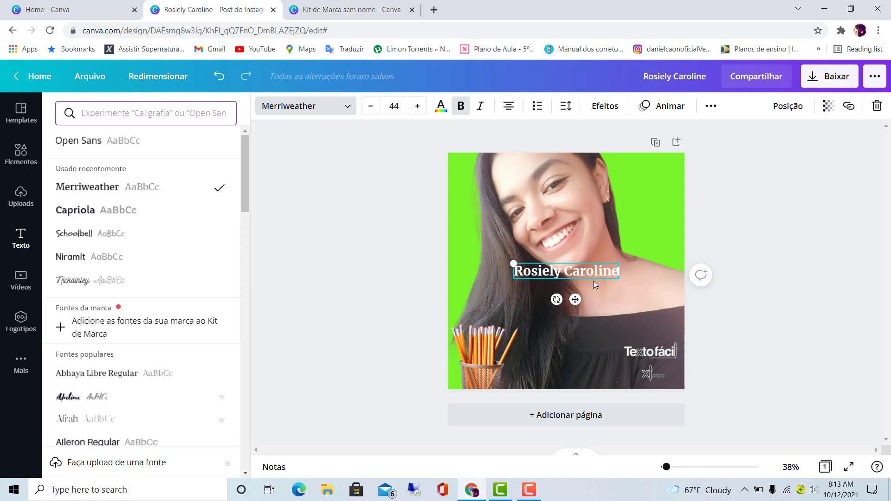
- Review the color palettes available for the name text, open the Brand Kit page for adding another palette, and return to the post
left_click(441, 111)
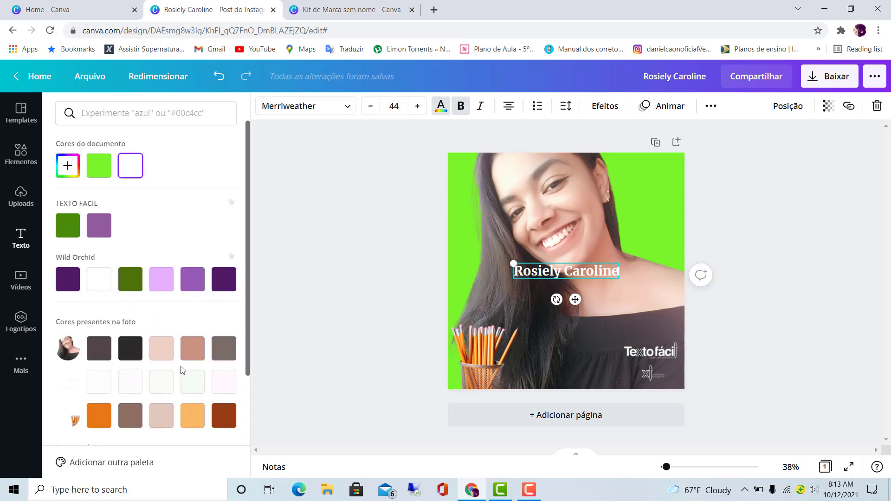
scroll(183, 369, "down", 3)
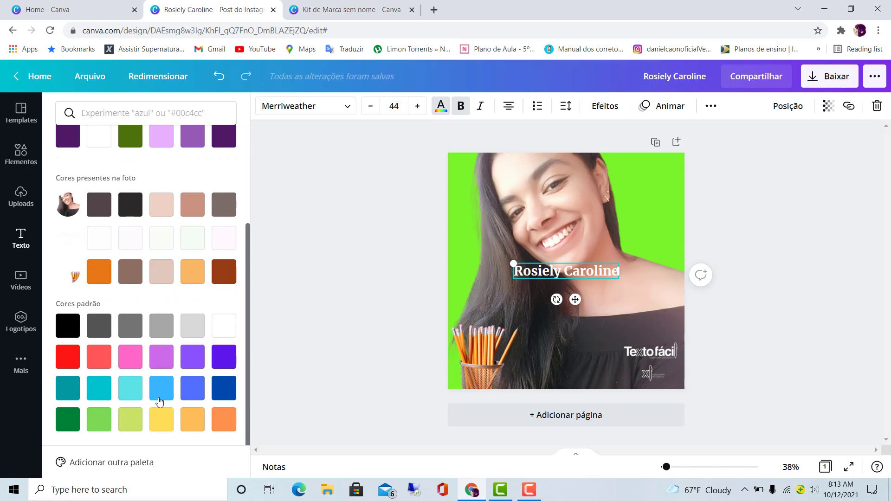
left_click(130, 456)
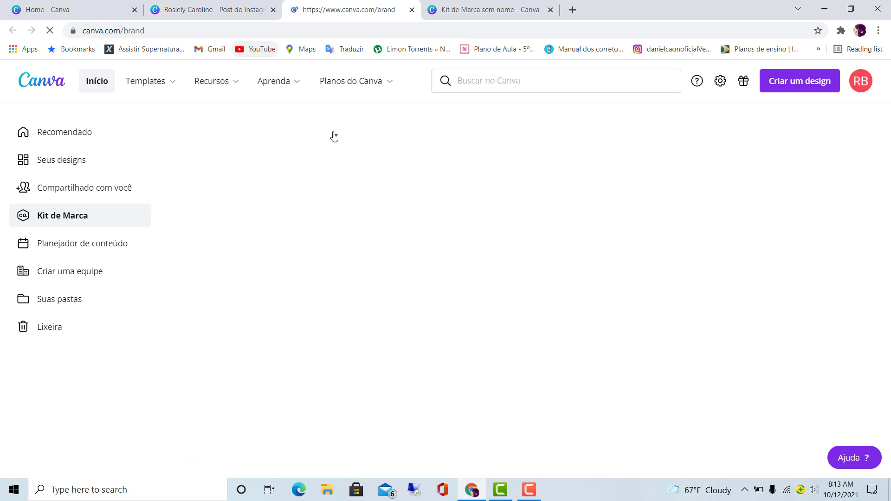
left_click(216, 4)
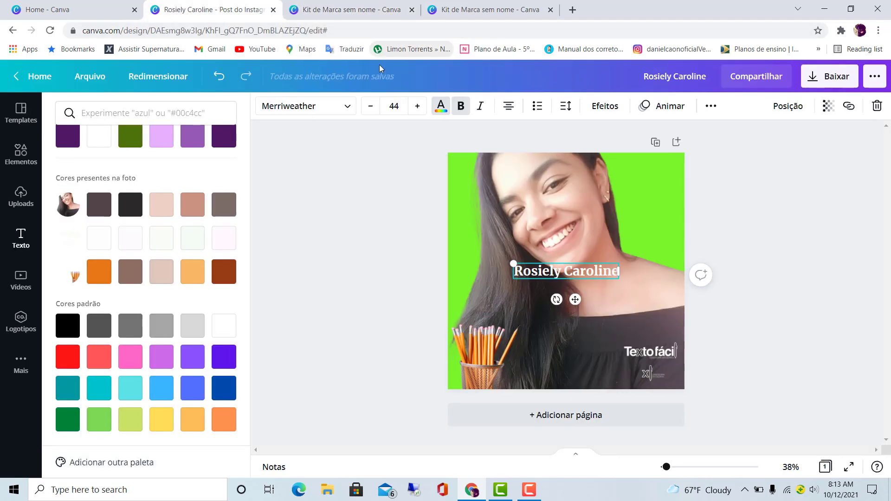
scroll(239, 266, "up", 3)
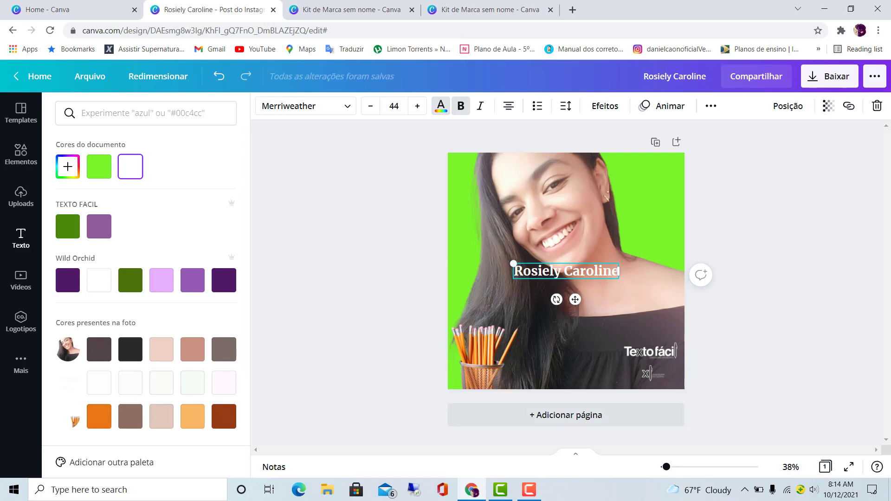
mouse_move(532, 490)
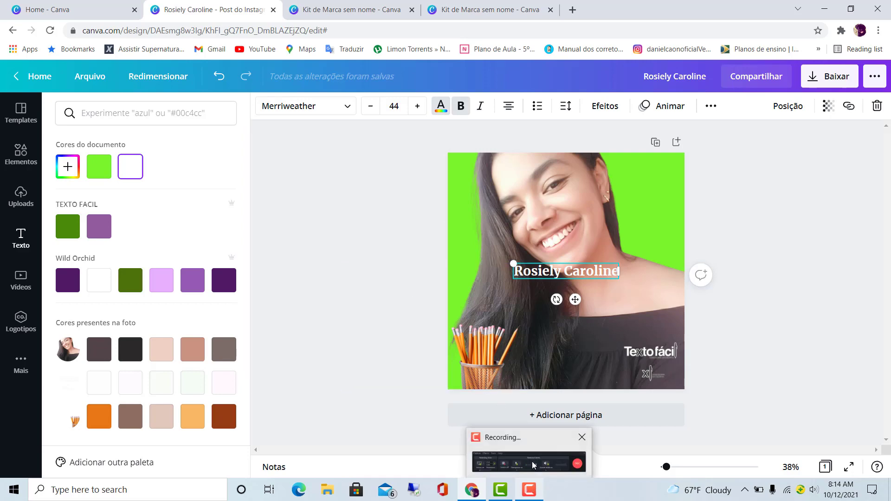